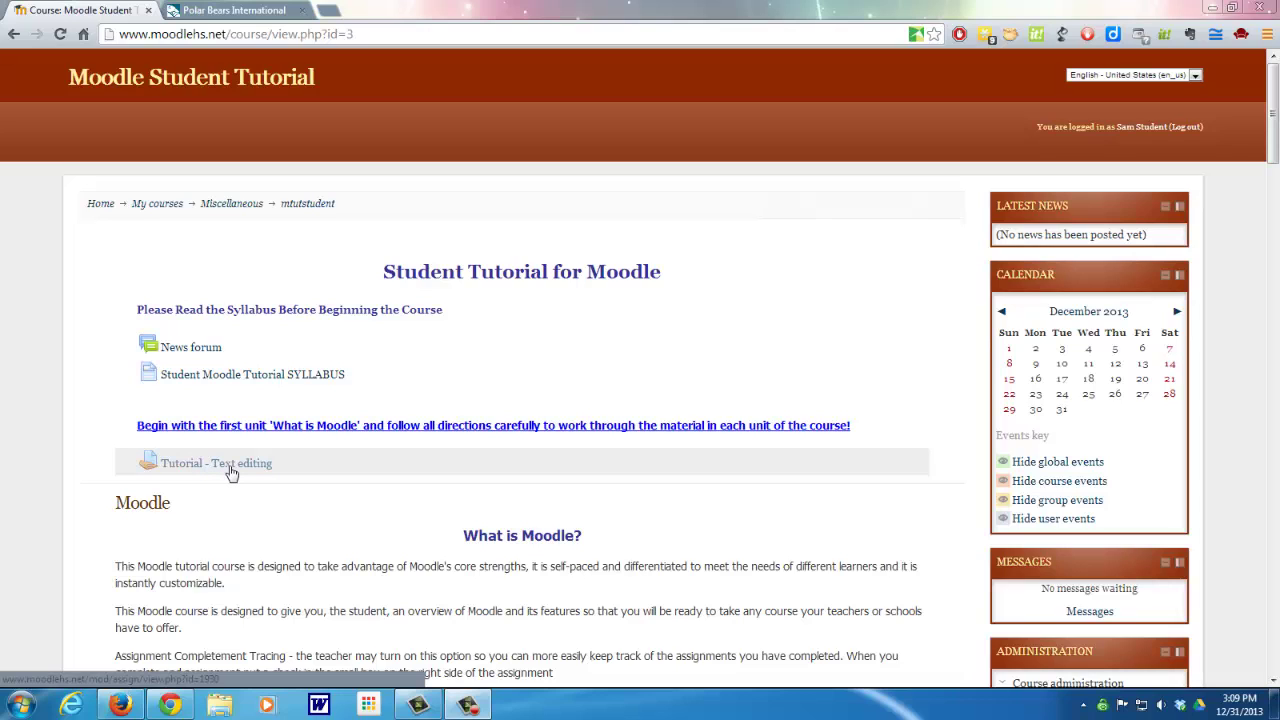
Open the Tutorial - Text editing assignment and start adding a submission.
left_click(231, 472)
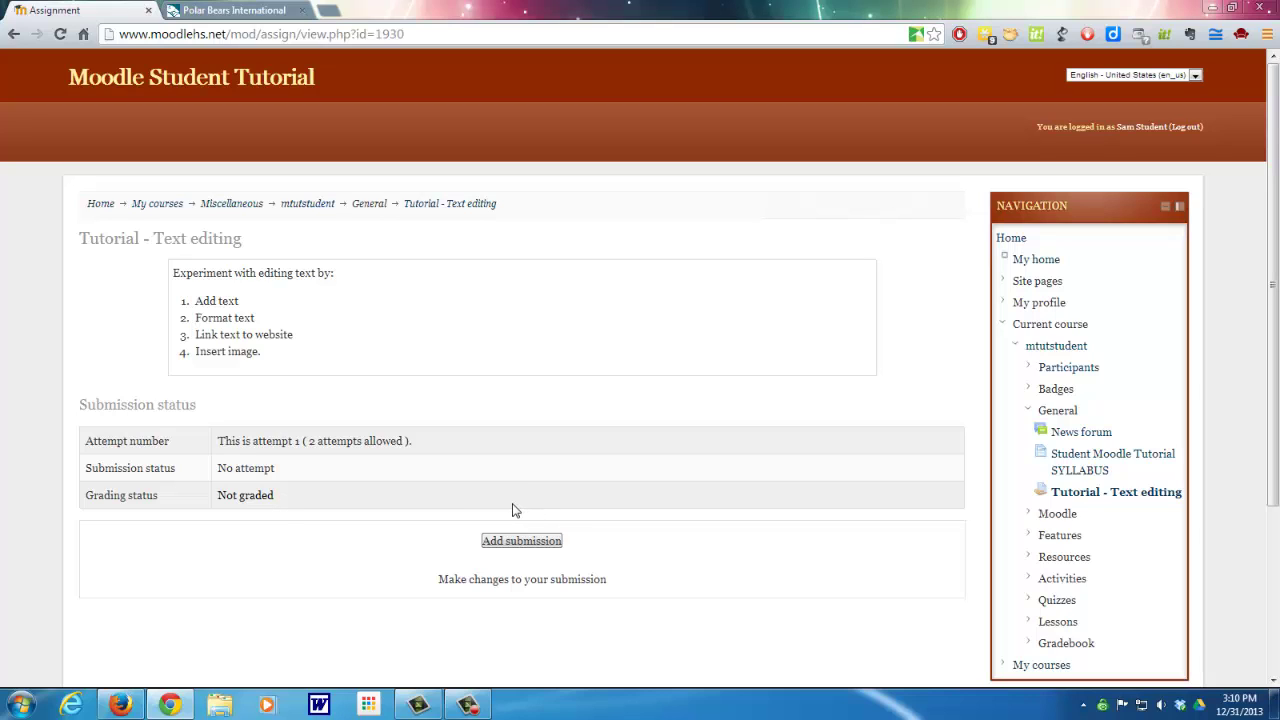
left_click(518, 546)
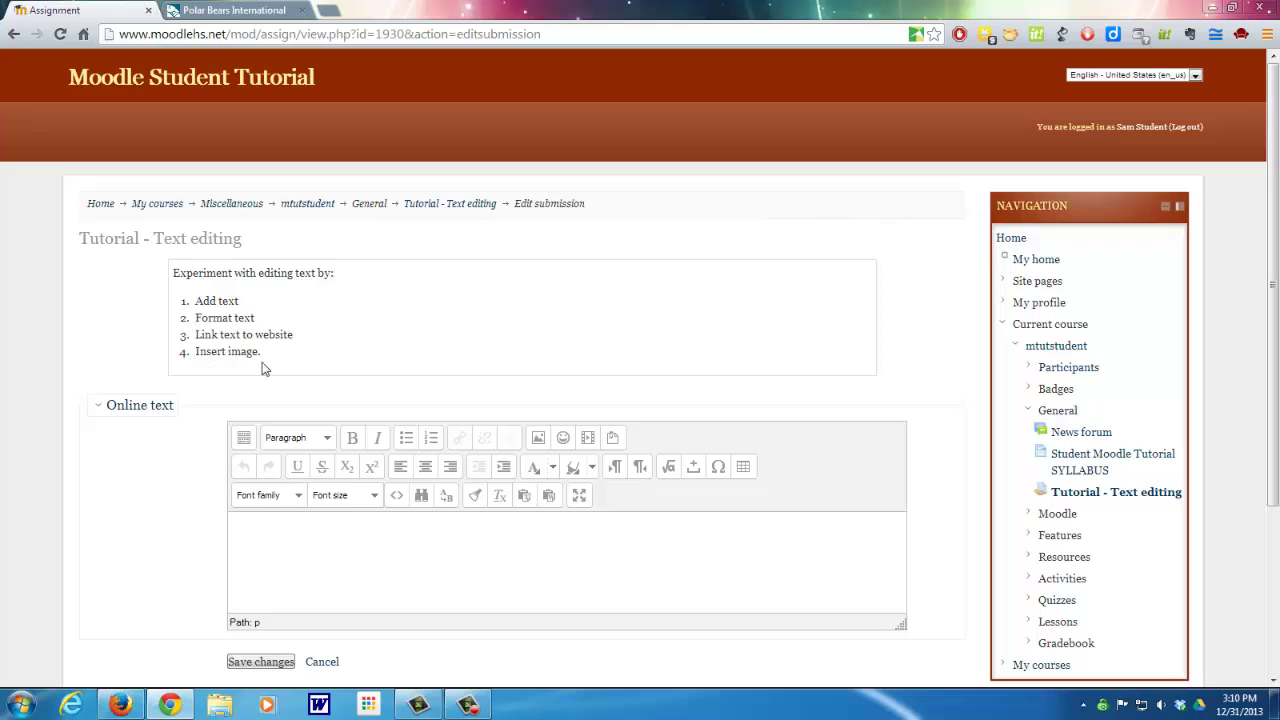
Collapse the text editor's extra toolbar rows and expand them again.
left_click(245, 440)
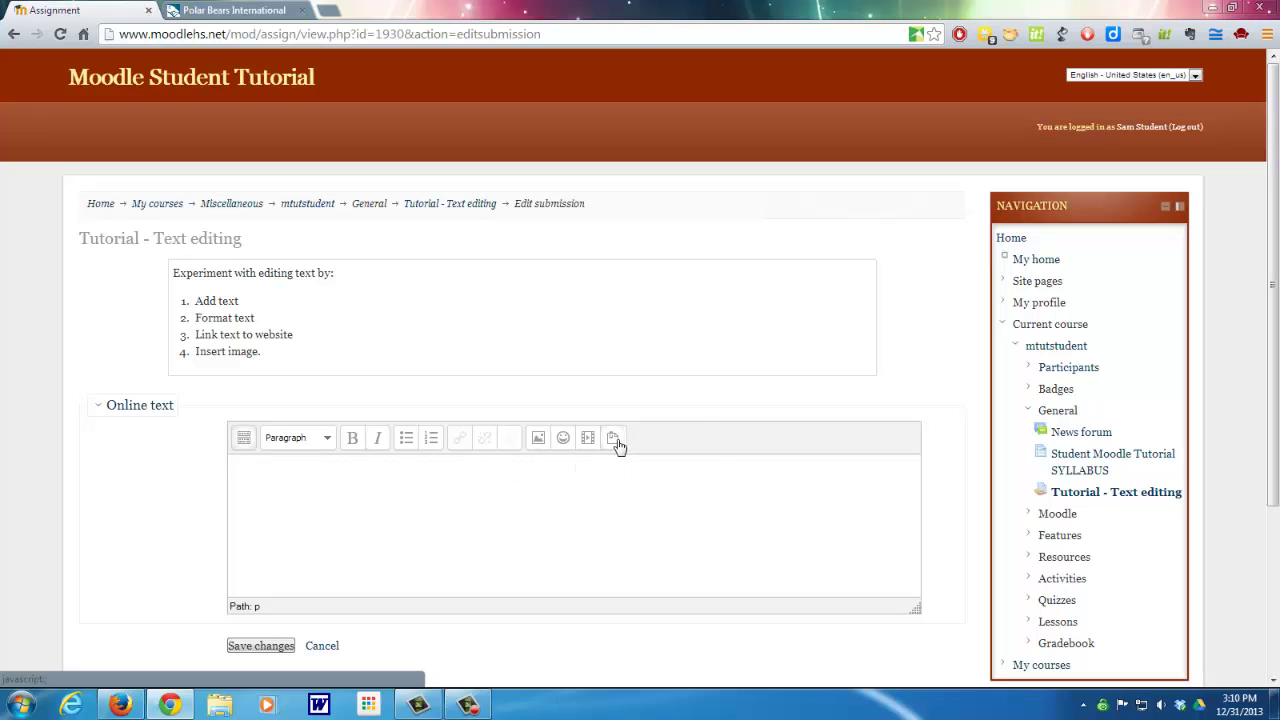
left_click(245, 440)
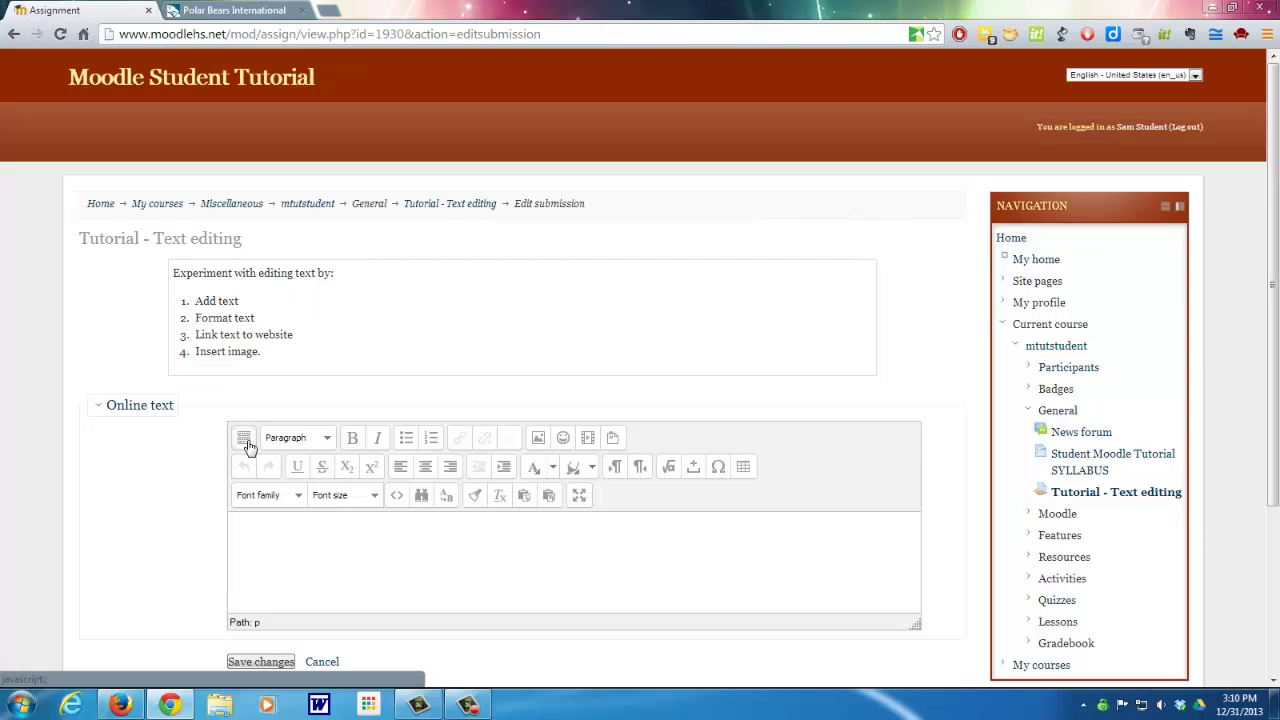
left_click(245, 440)
left_click(247, 442)
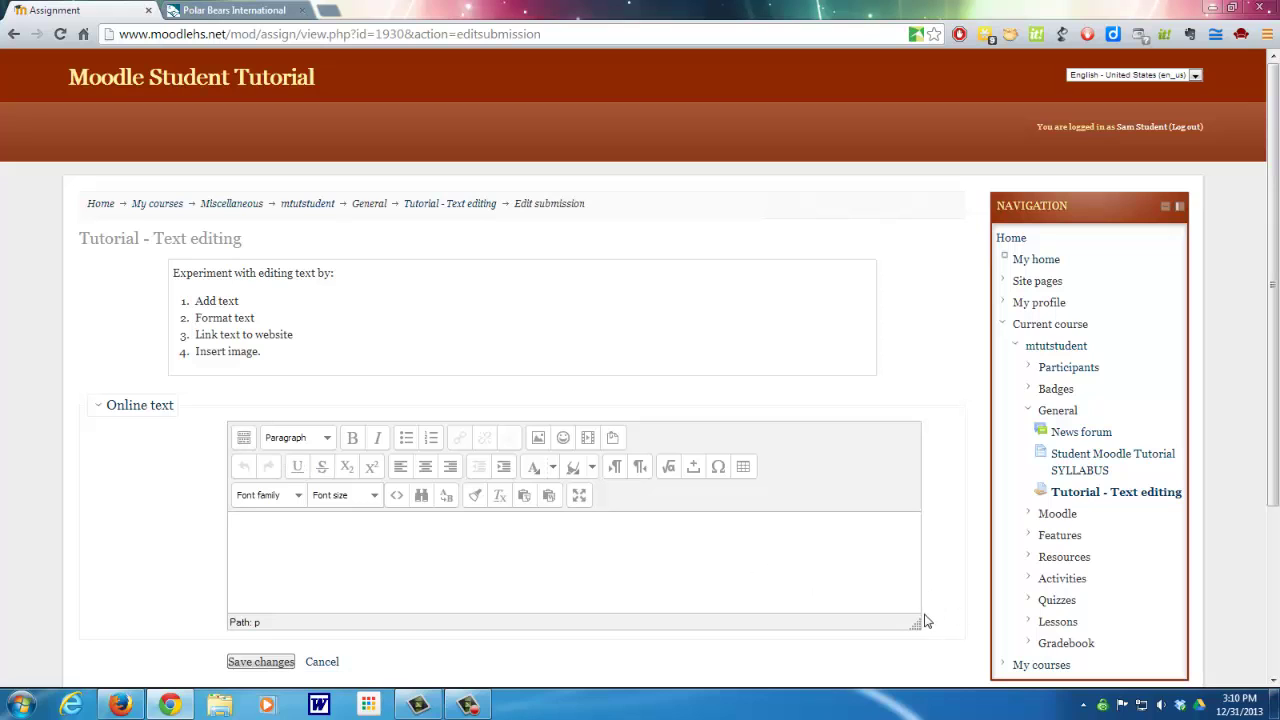
Enlarge the online text box slightly and format its first line as a centered Heading 3.
mouse_move(914, 624)
left_mouse_down()
mouse_move(945, 677)
mouse_move(905, 610)
mouse_move(928, 663)
mouse_move(907, 625)
mouse_move(917, 540)
mouse_move(923, 646)
mouse_move(903, 603)
mouse_move(916, 634)
left_mouse_up()
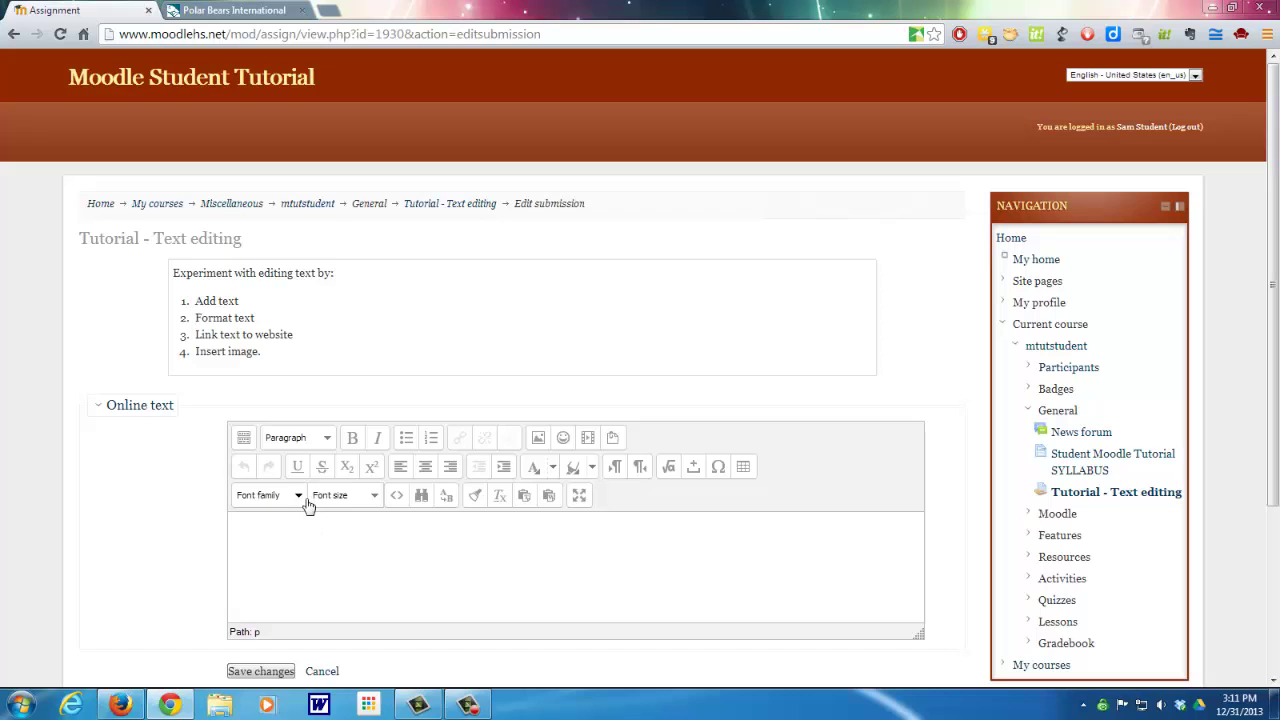
left_click(329, 443)
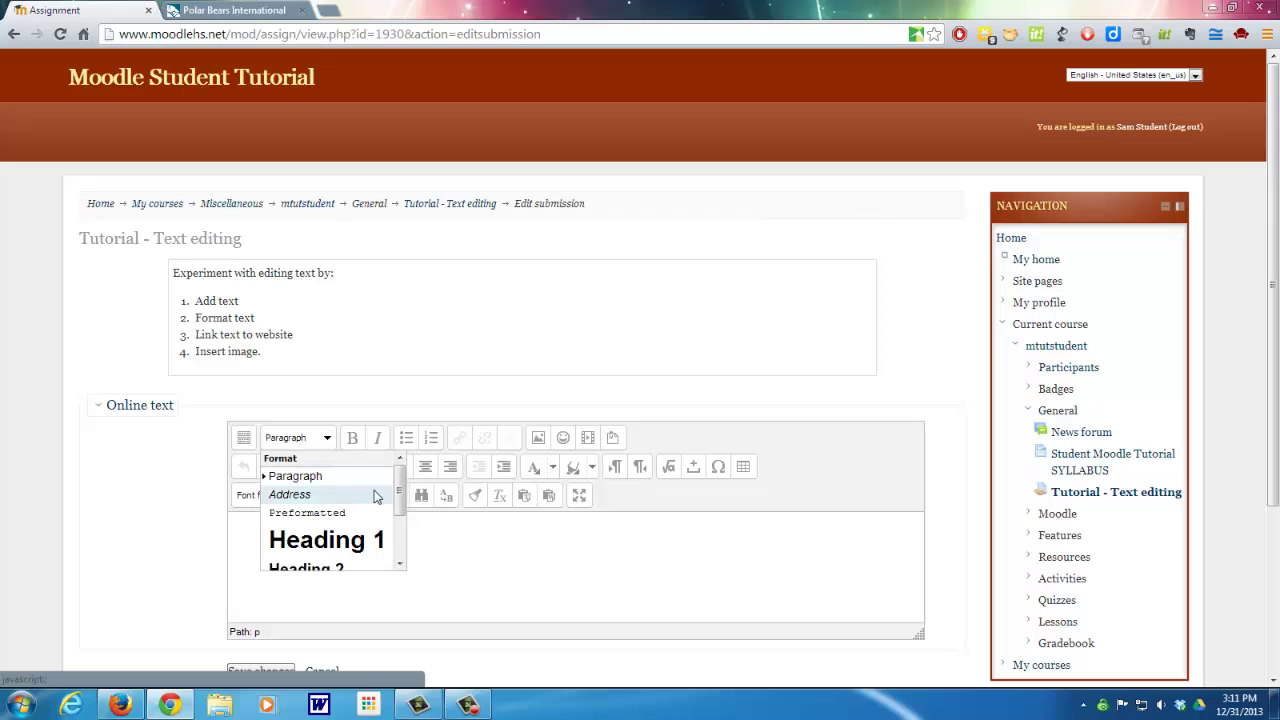
left_click_drag(399, 490, 399, 527)
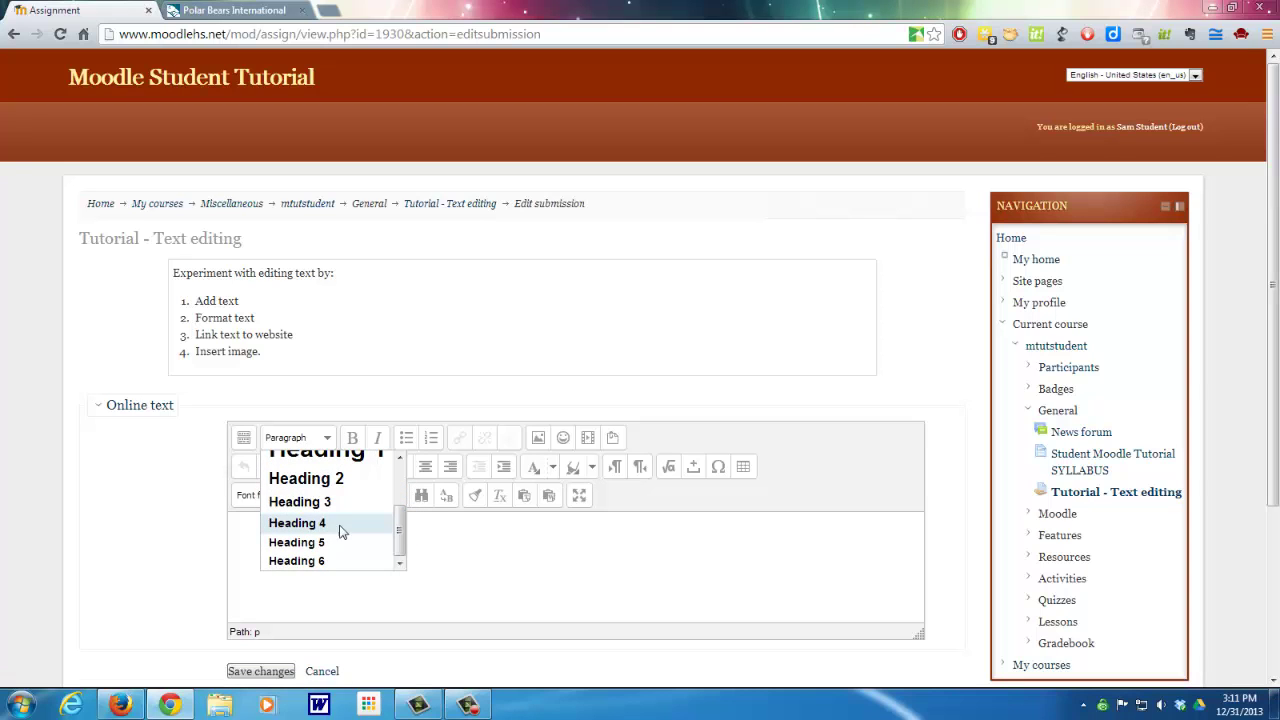
left_click(312, 505)
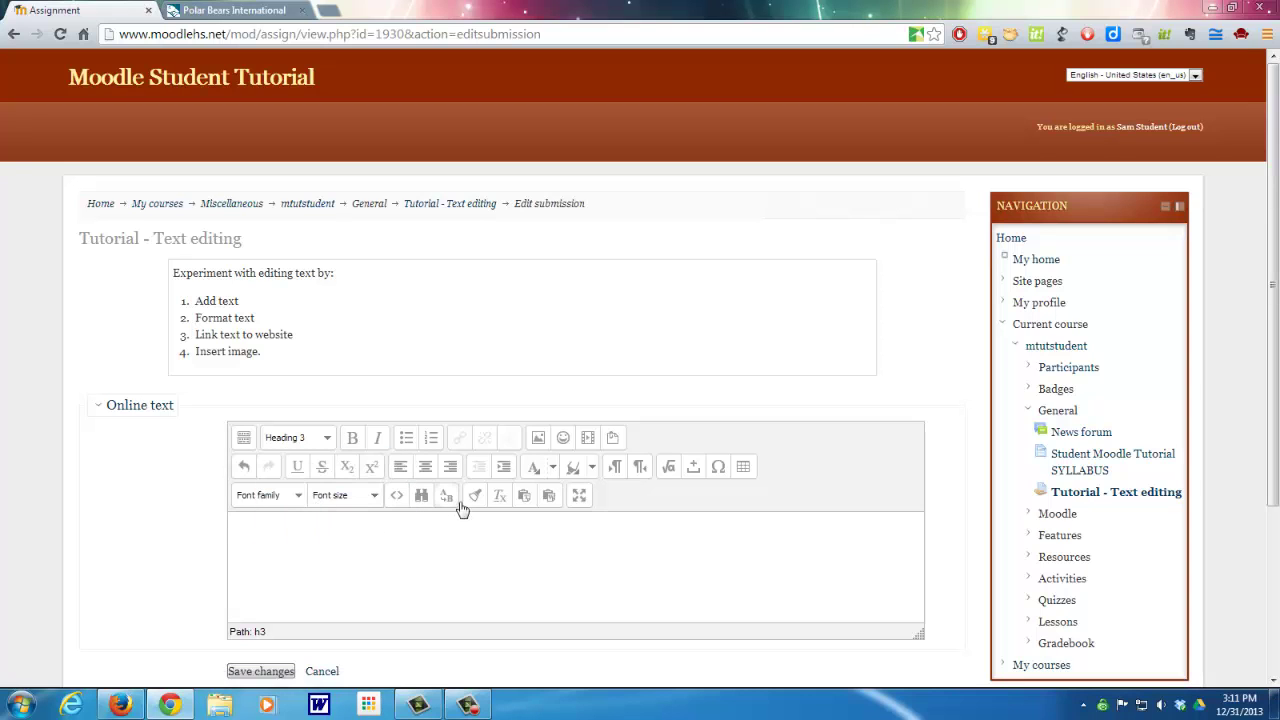
left_click(426, 468)
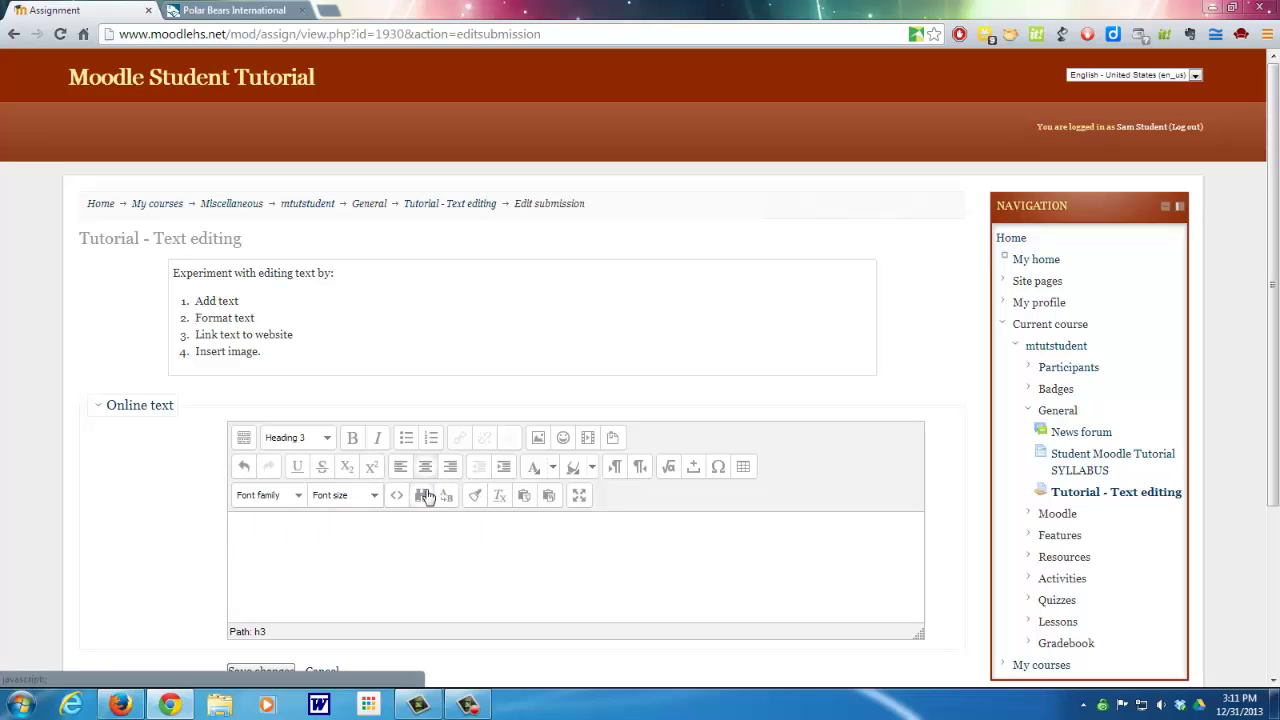
Enter the heading "This is my assignment" and start a new paragraph below it.
type("This is my assignemtn")
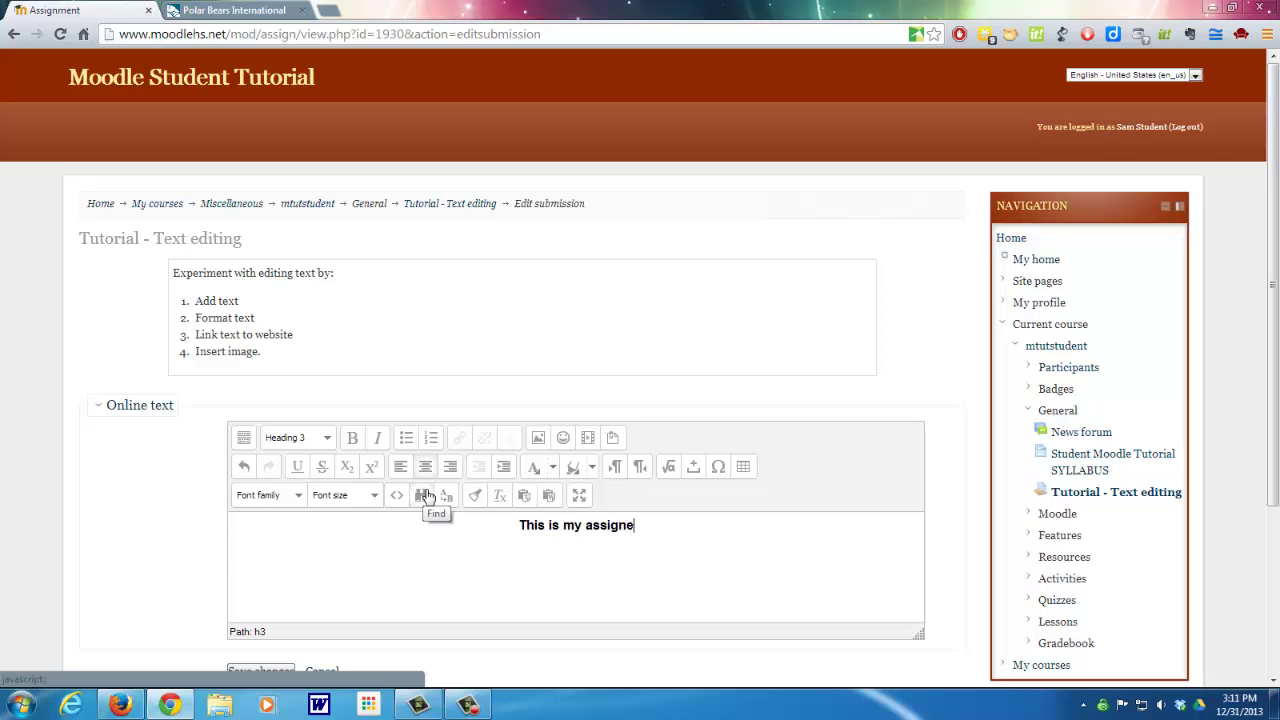
key("BackSpace")
key("BackSpace")
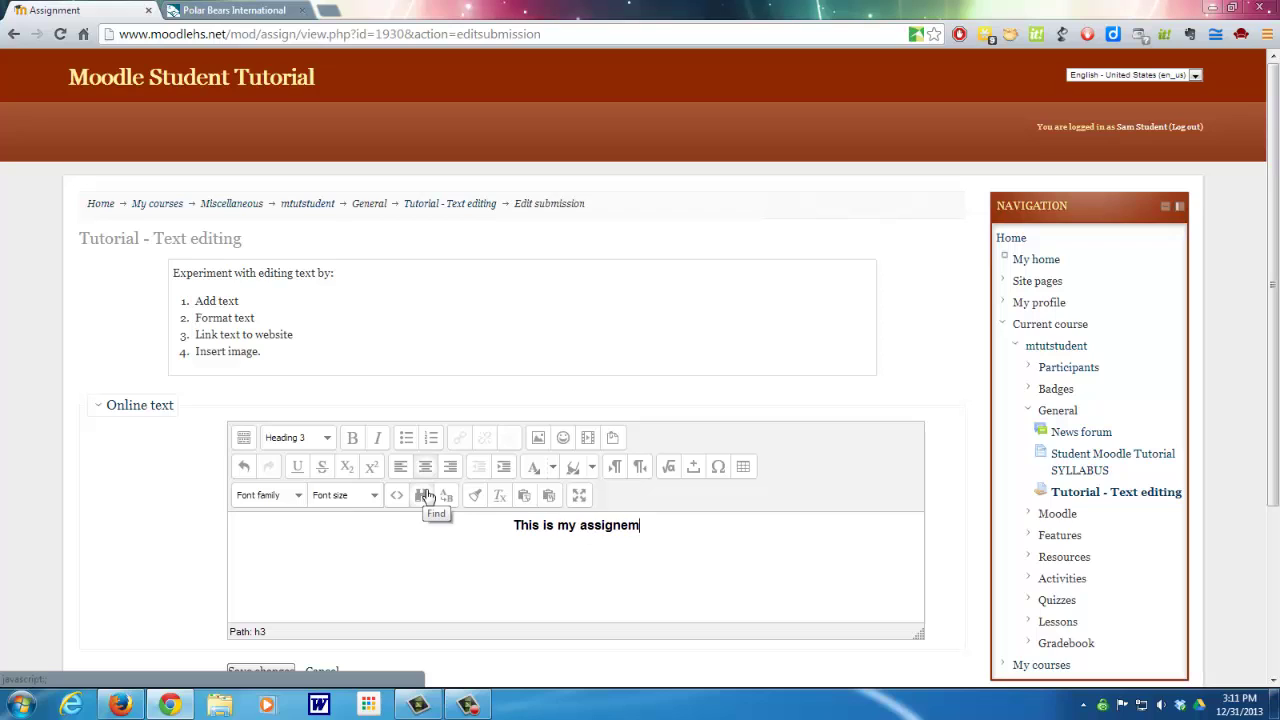
key("BackSpace")
key("BackSpace")
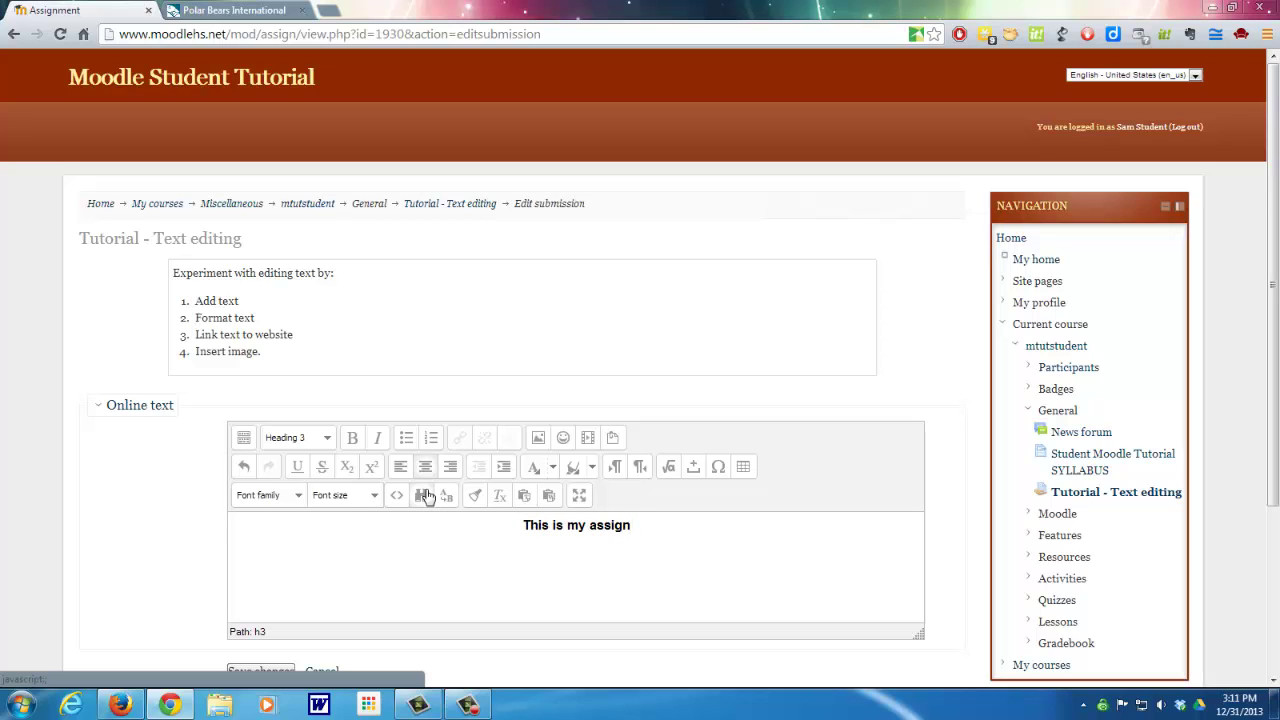
type("ment")
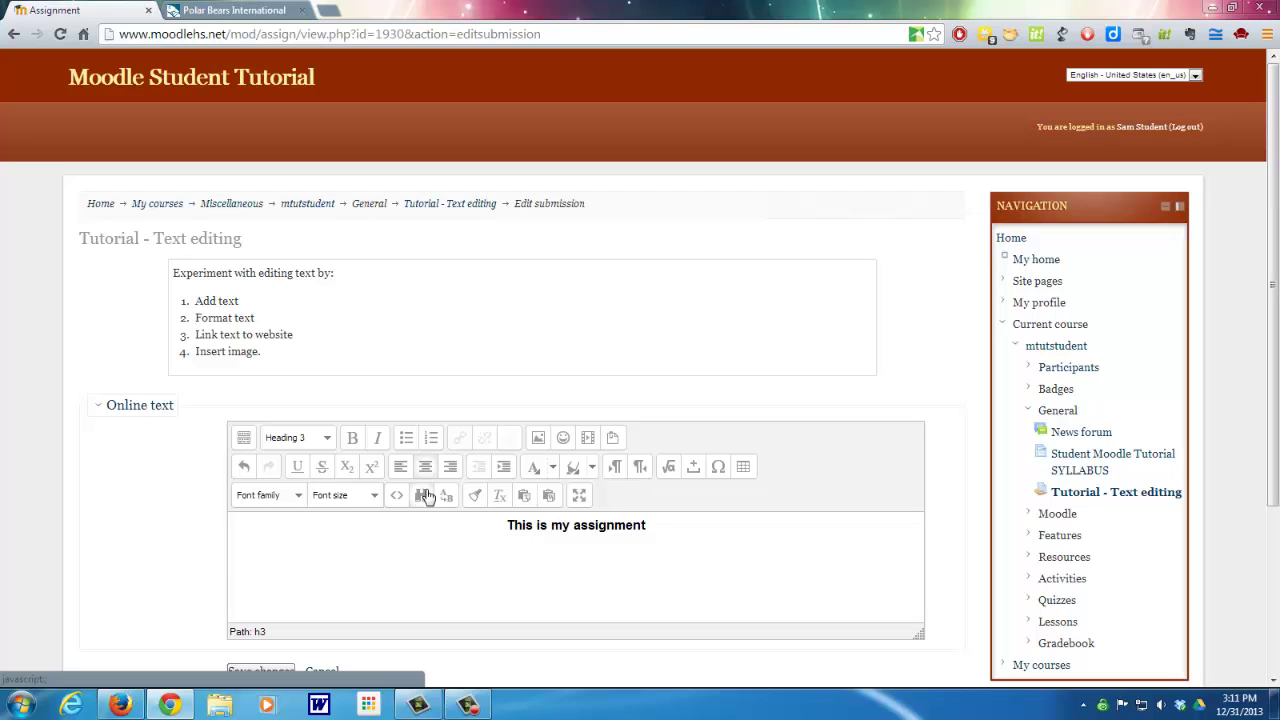
key("Return")
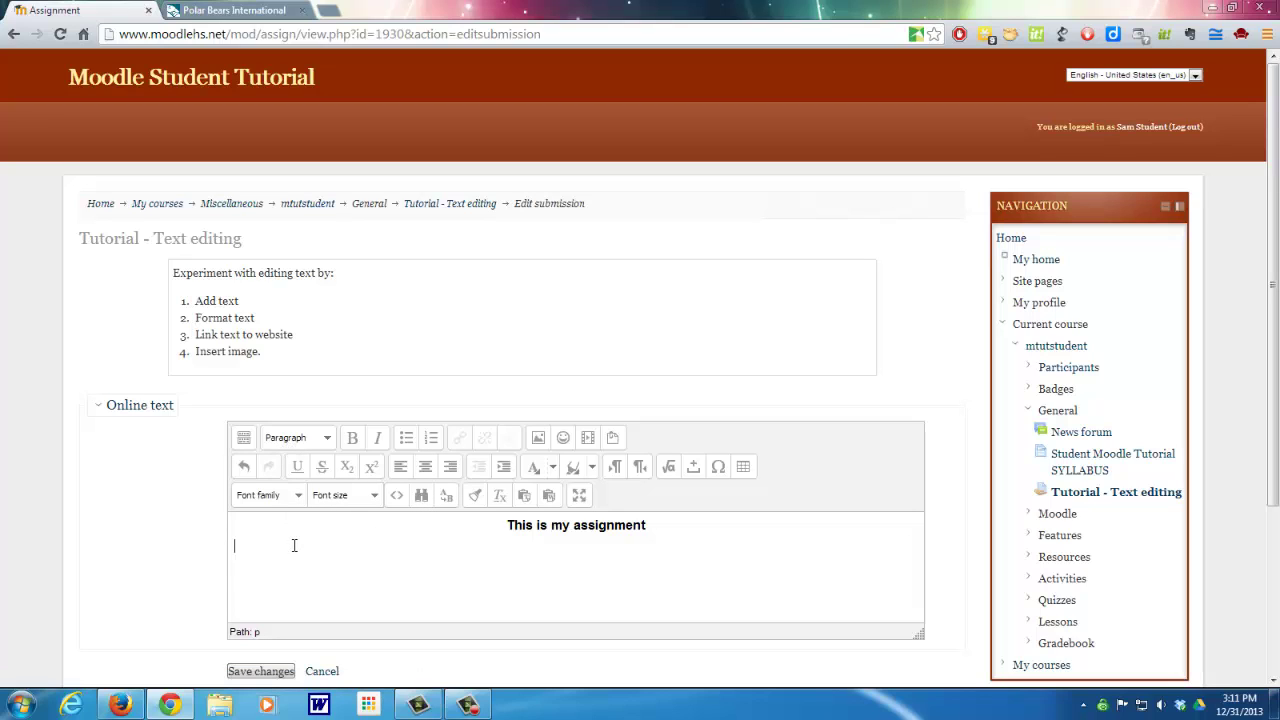
Write "This is my tect." below the heading and replace the misspelled word with the spelling suggestion "text".
type("This is m")
type("y text")
key("Left")
key("Left")
right_click(338, 557)
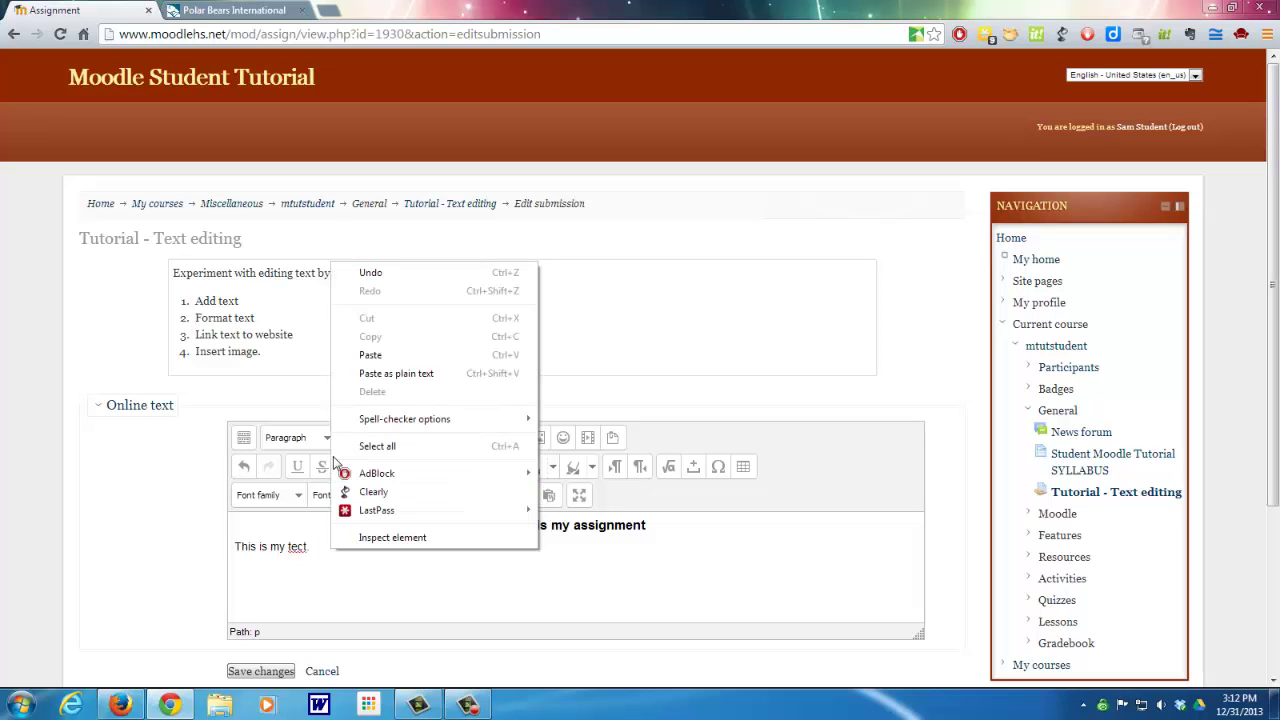
left_click(306, 557)
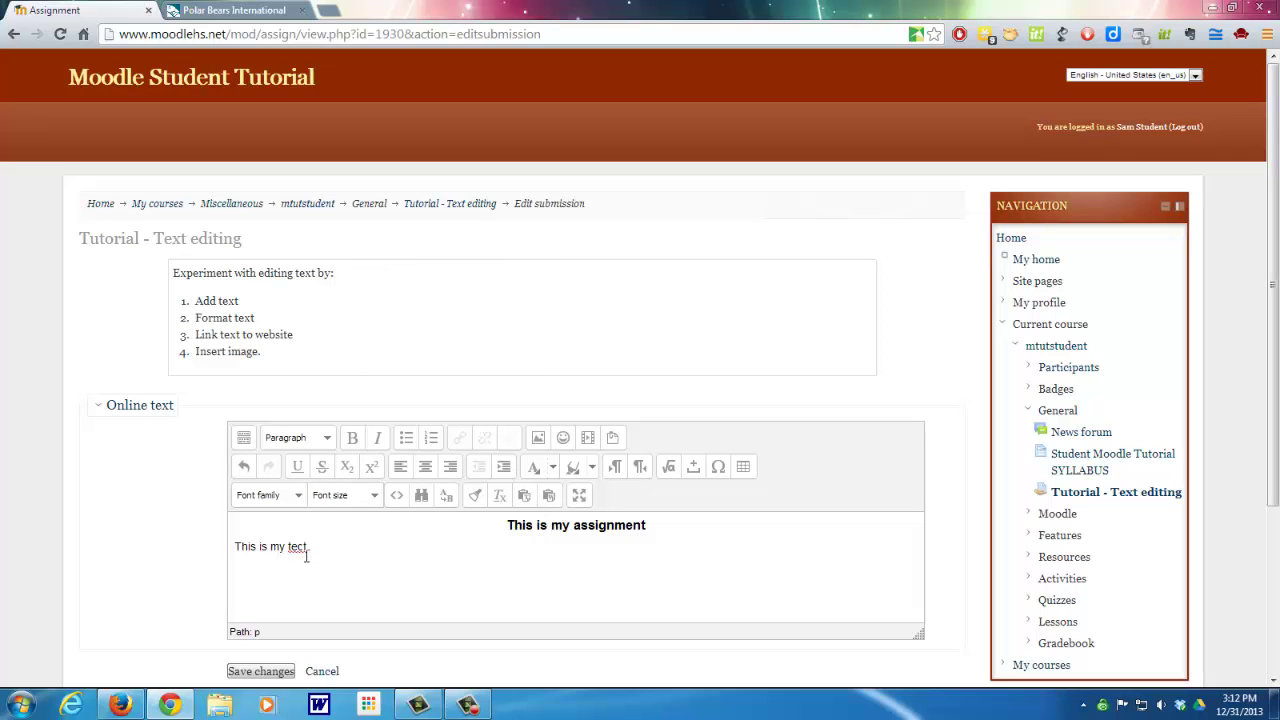
right_click(300, 555)
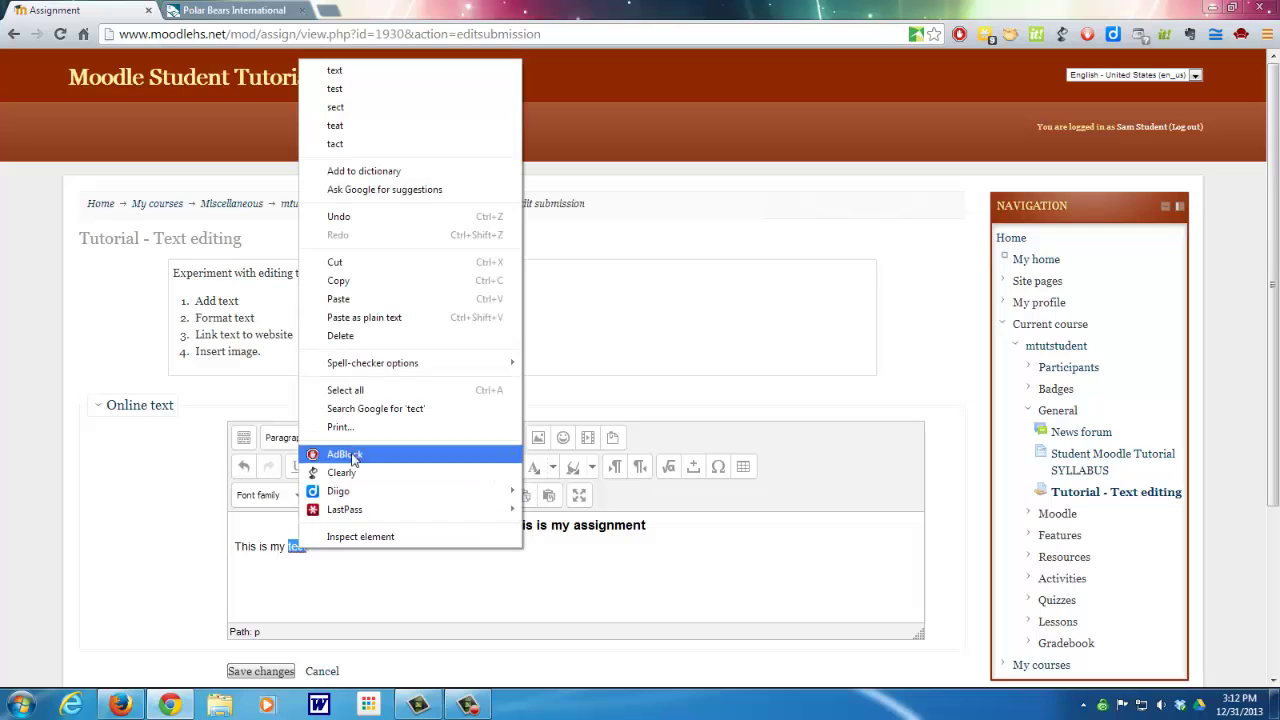
left_click(348, 70)
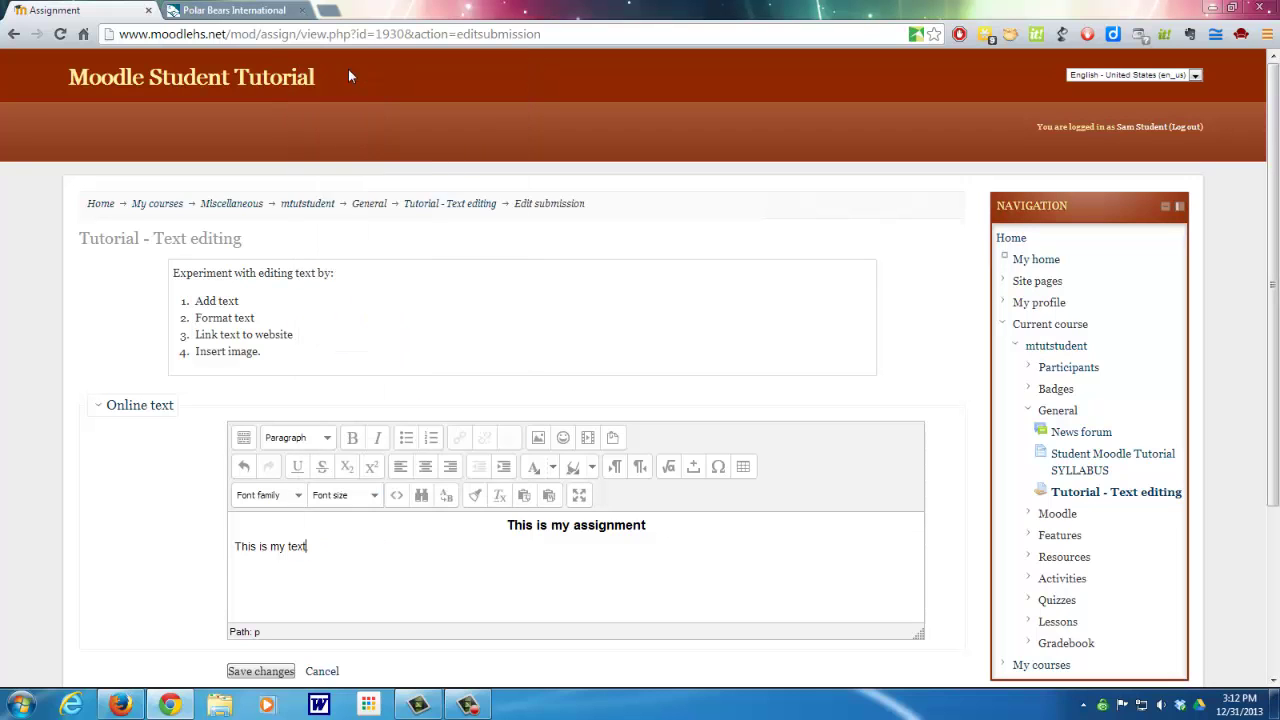
Append "To connect missspelled words cursor on word then Ctrl then right click." and correct "missspelled" with the spelling suggestion "misspelled".
left_click(323, 555)
type("To connect missspelled words")
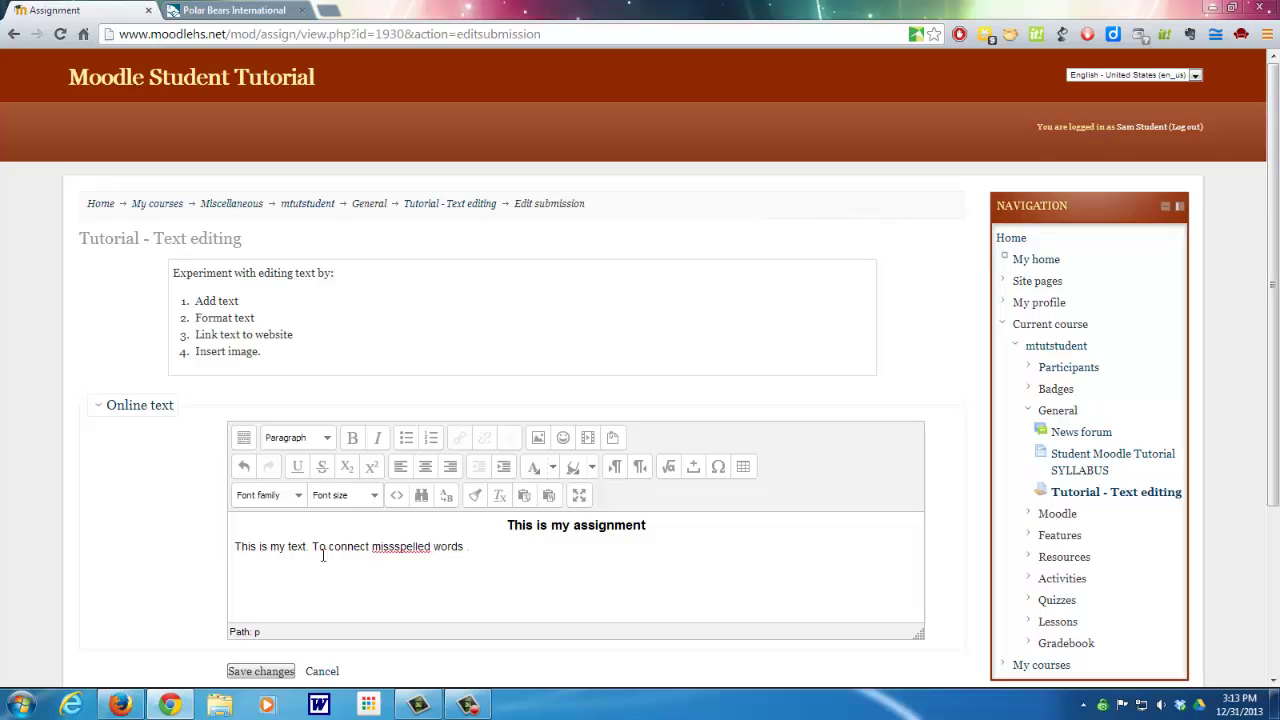
type("curso on")
key("BackSpace")
key("BackSpace")
key("BackSpace")
key("BackSpace")
type("or on word then Ctrl then")
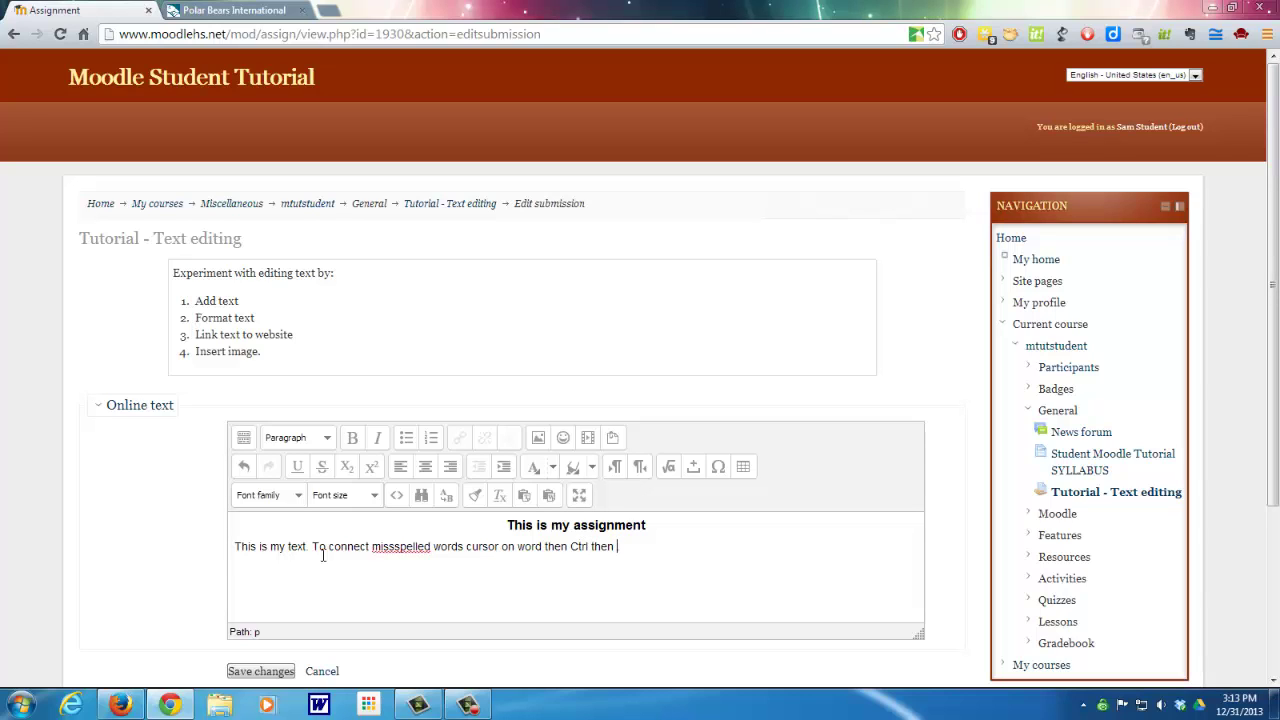
type(" right click.")
right_click(406, 550)
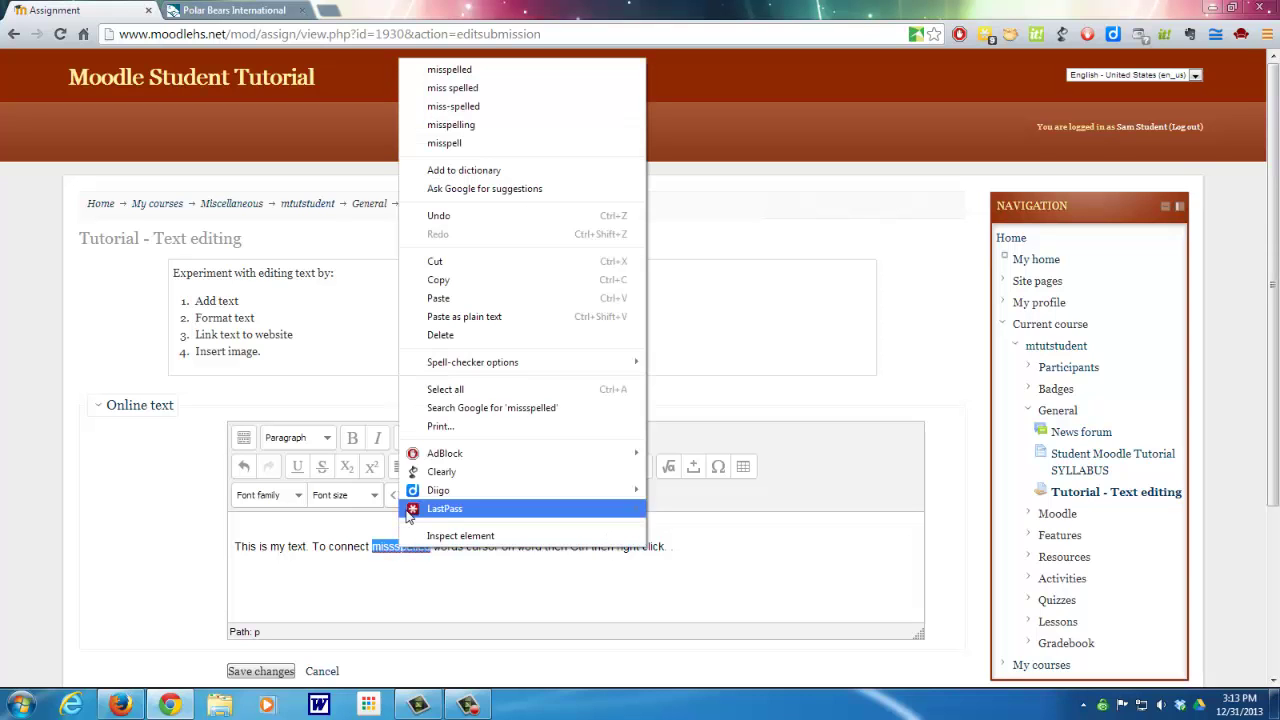
left_click(437, 70)
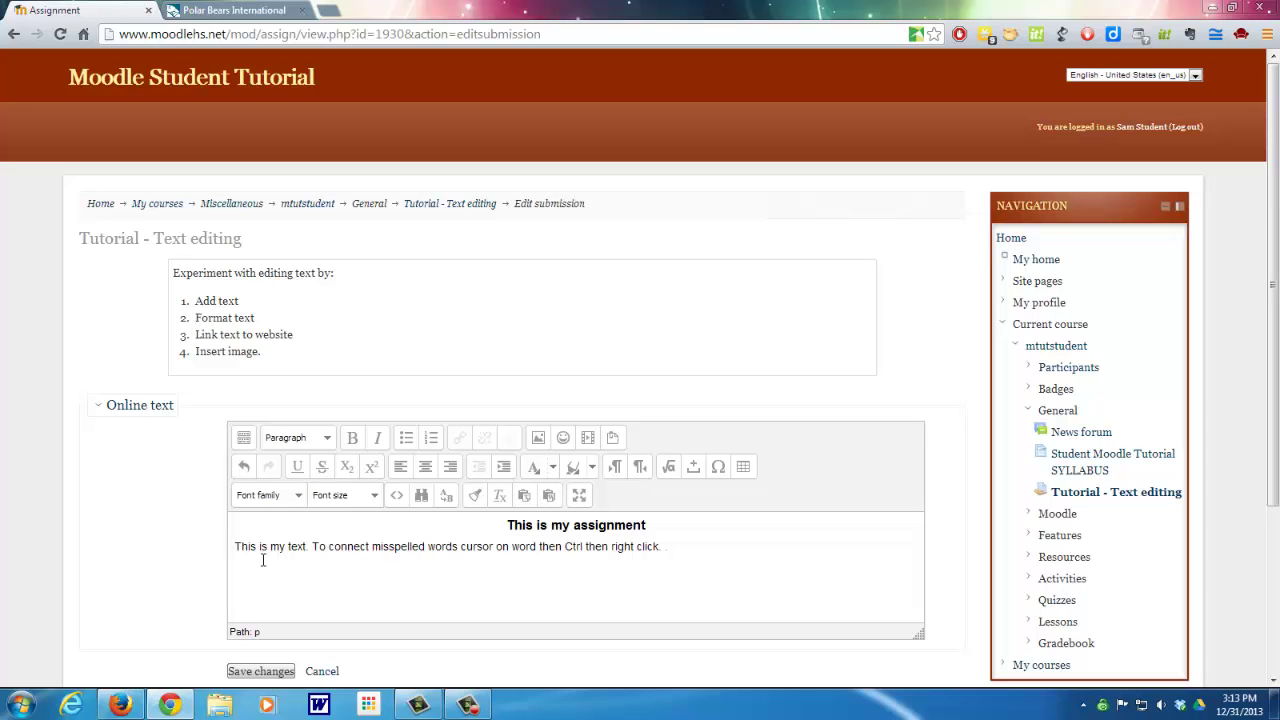
Underline the sentence "This is my text." and set its font family to Georgia.
left_click_drag(236, 549, 316, 556)
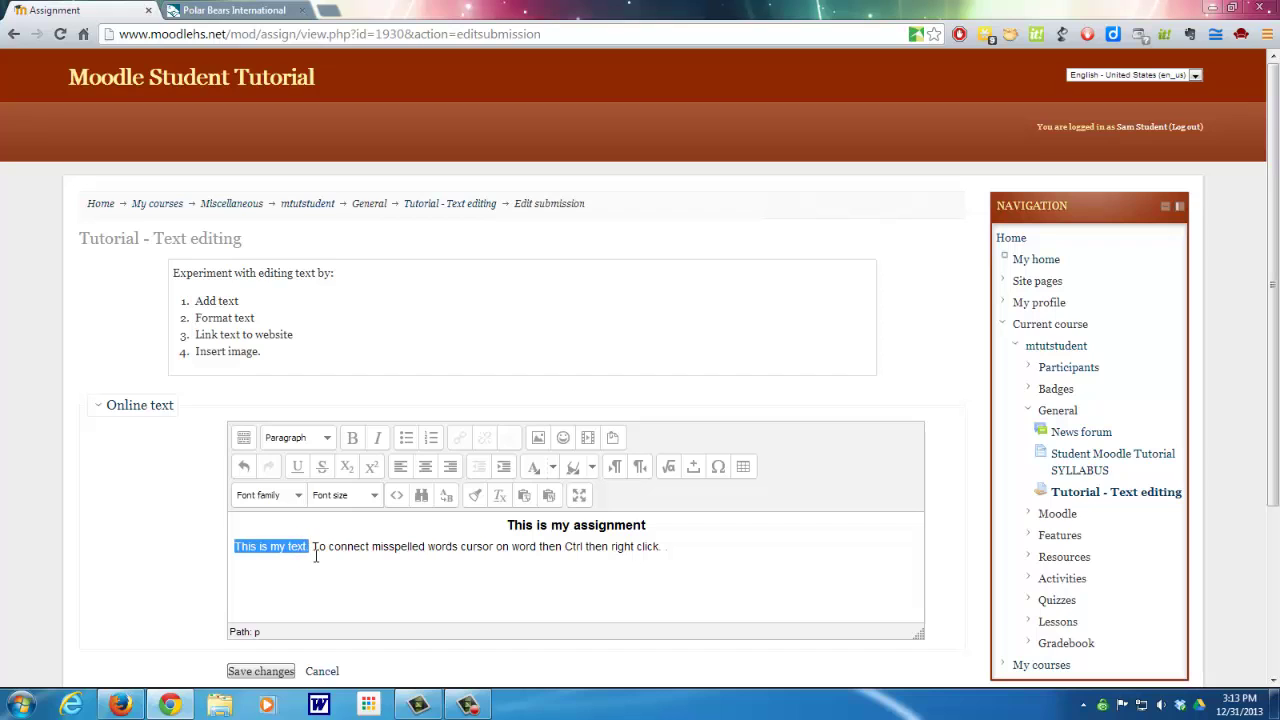
left_click(302, 472)
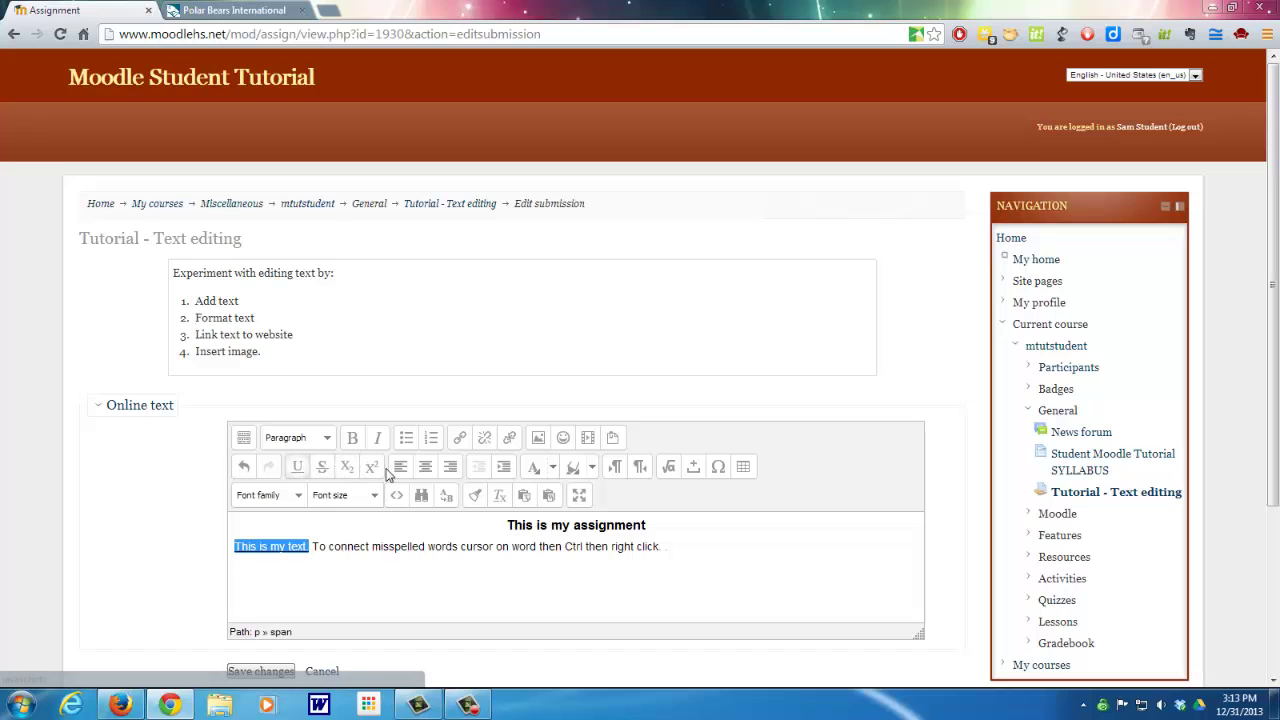
left_click(304, 500)
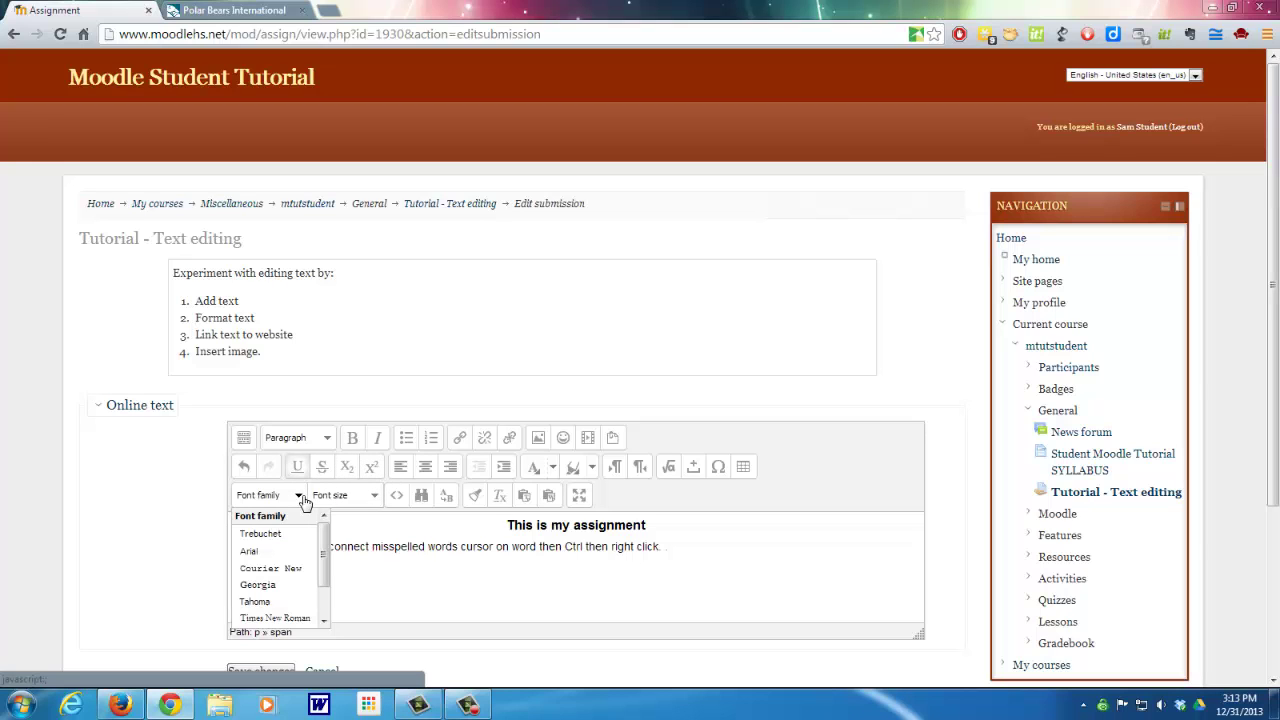
left_click(284, 586)
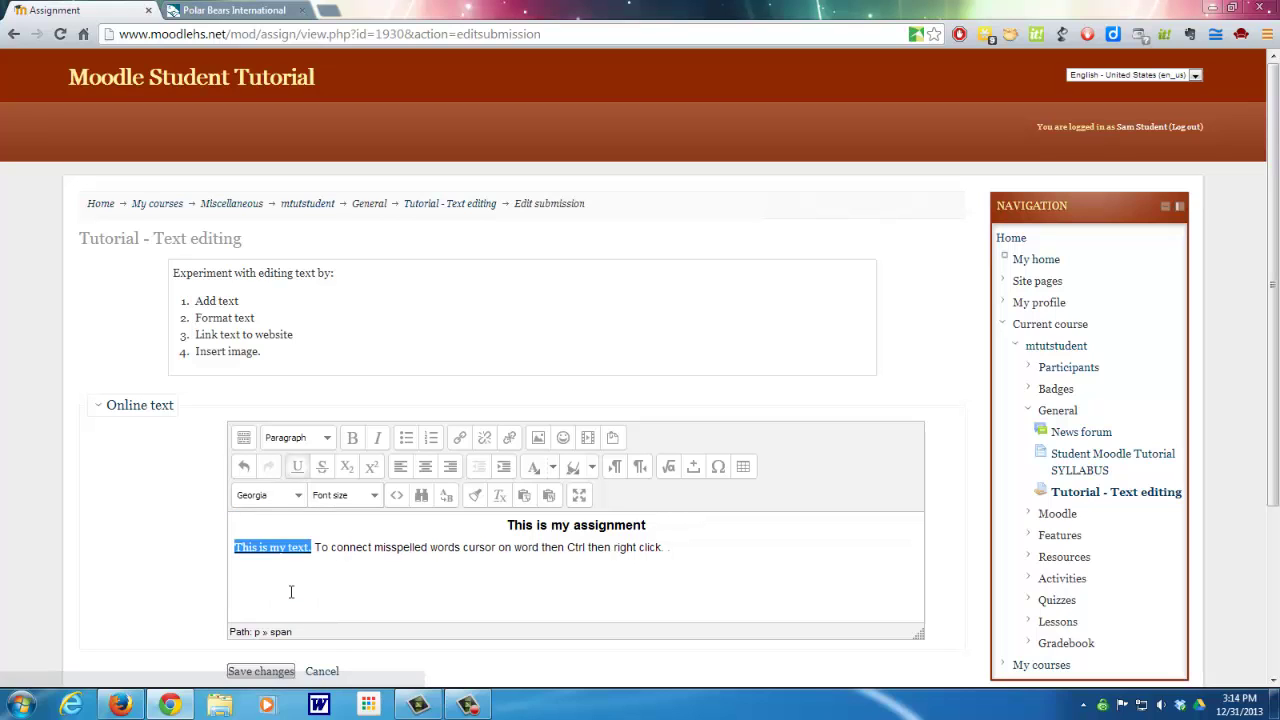
left_click(288, 590)
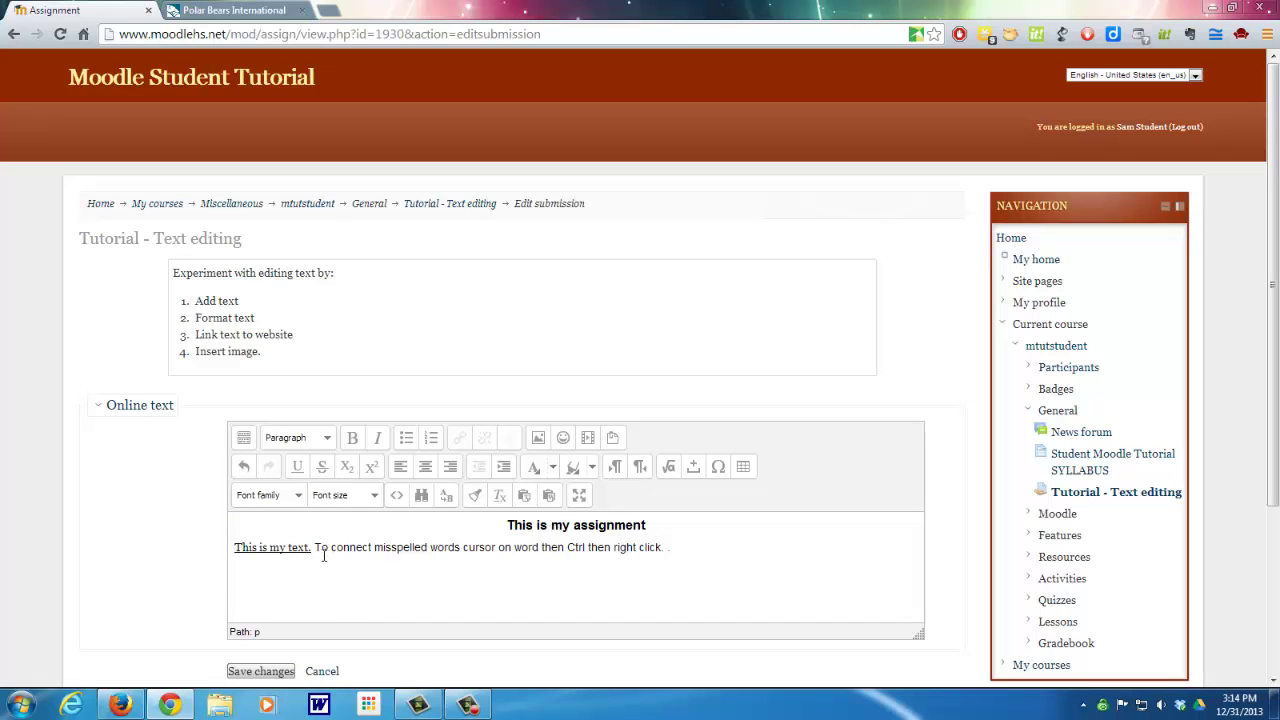
Set the font size of the sentence starting "To connect misspelled words" to 4 (14pt).
left_click_drag(316, 549, 668, 552)
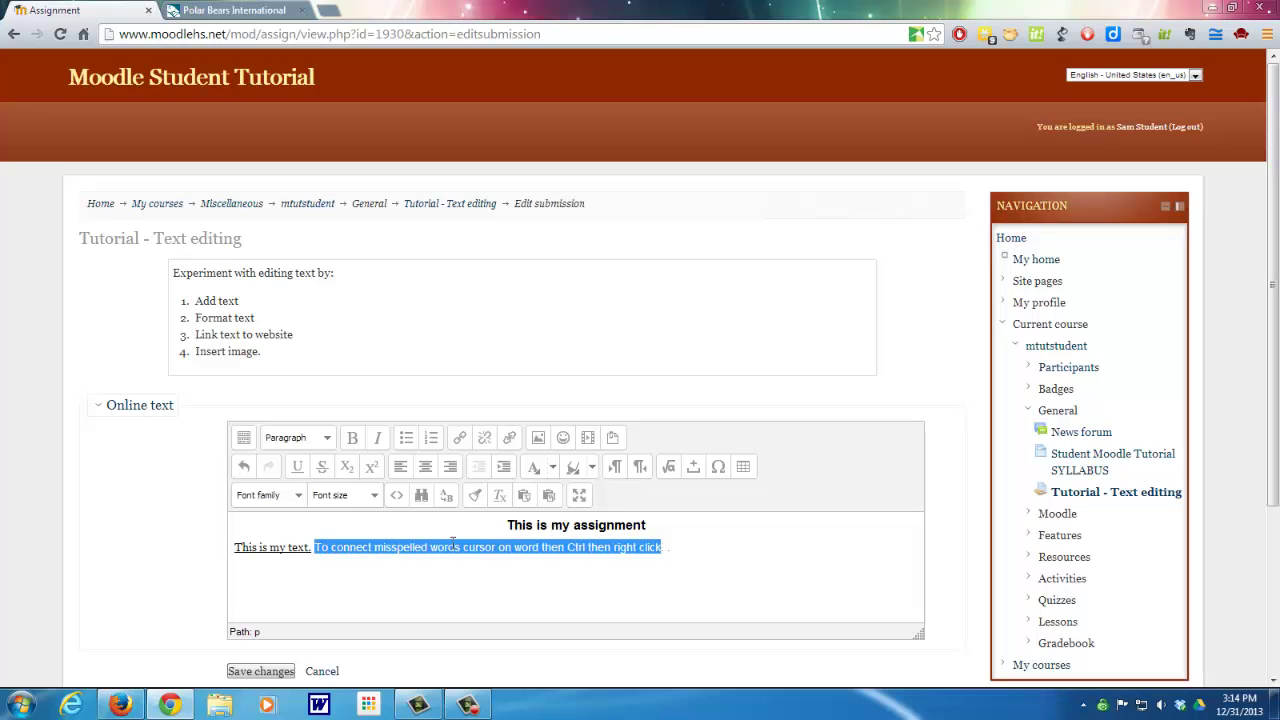
left_click(375, 495)
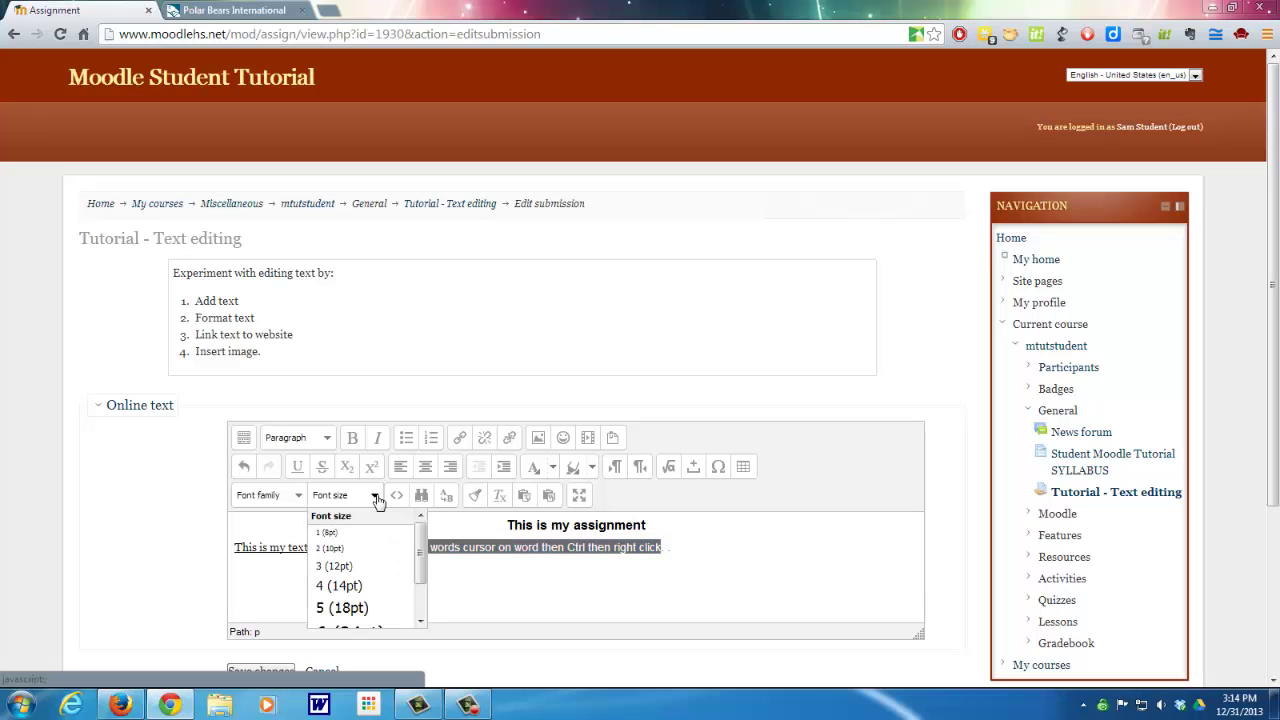
left_click(354, 592)
left_click(406, 597)
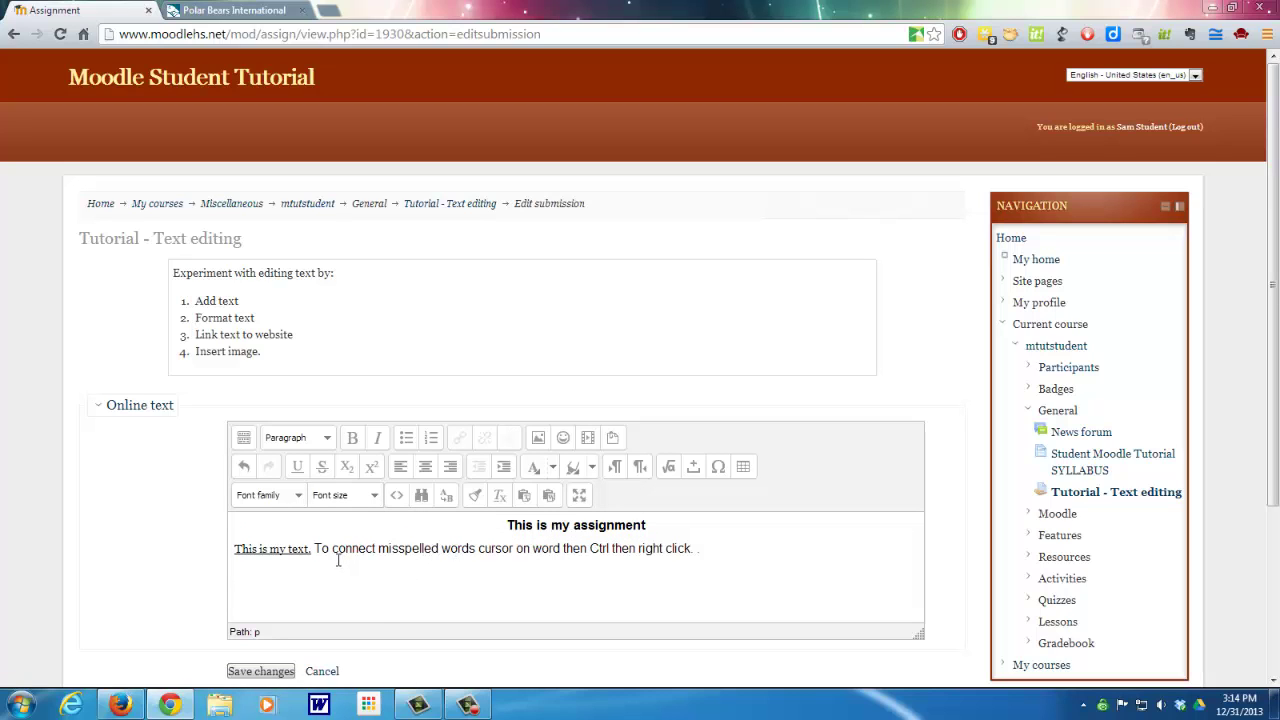
Change the text color of the word "connect" in the body paragraph to red.
left_click_drag(330, 555, 384, 555)
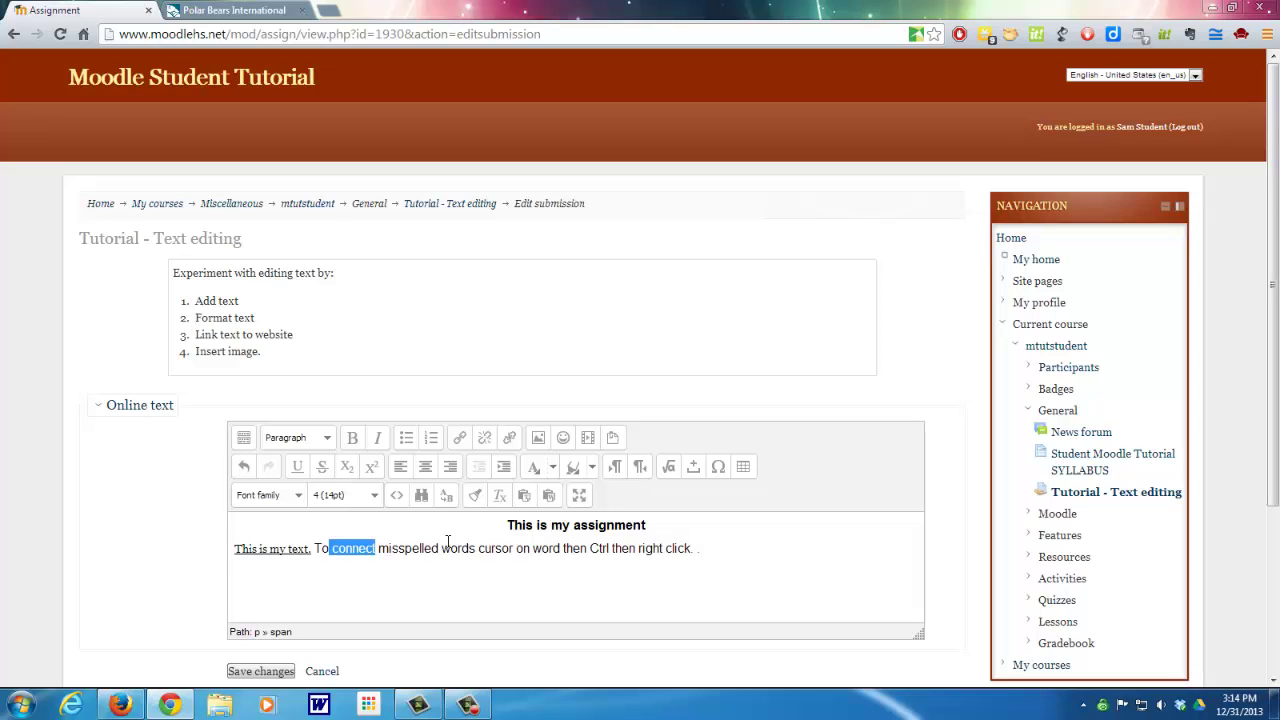
left_click(555, 472)
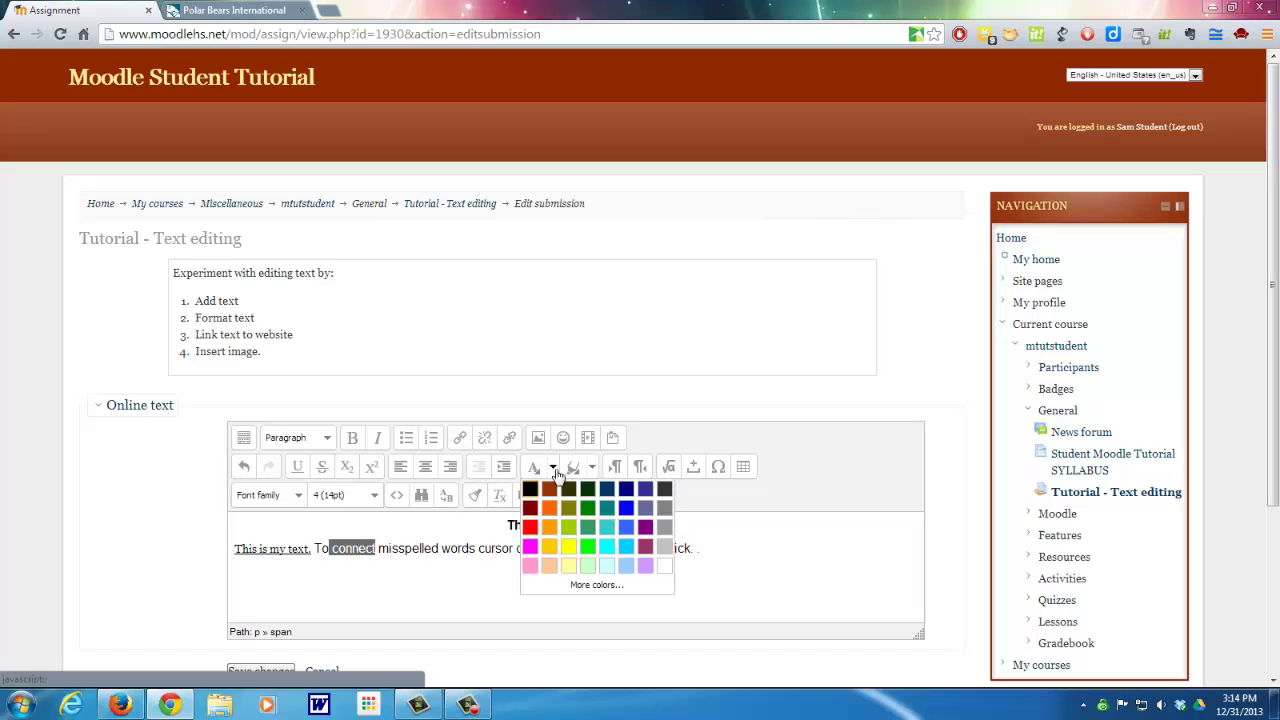
left_click(530, 527)
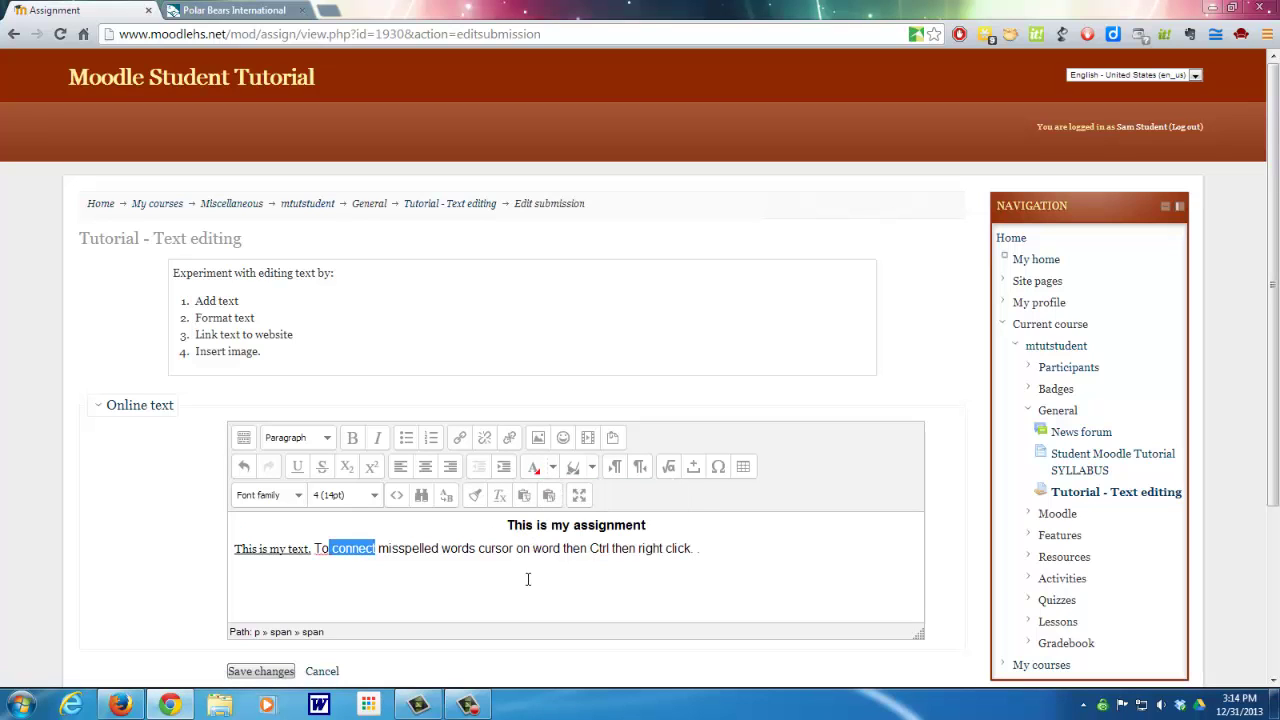
left_click(528, 579)
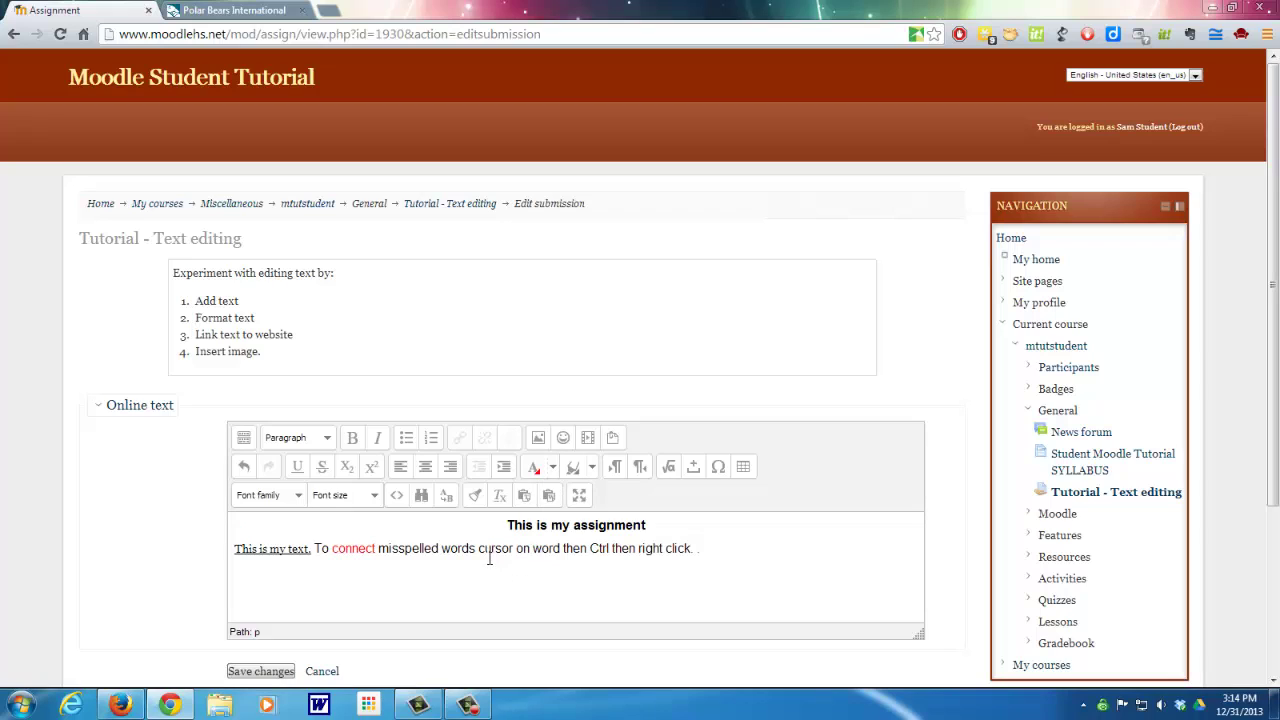
Highlight the words "cursor on" in the body paragraph with a yellow background.
left_click_drag(484, 558, 537, 560)
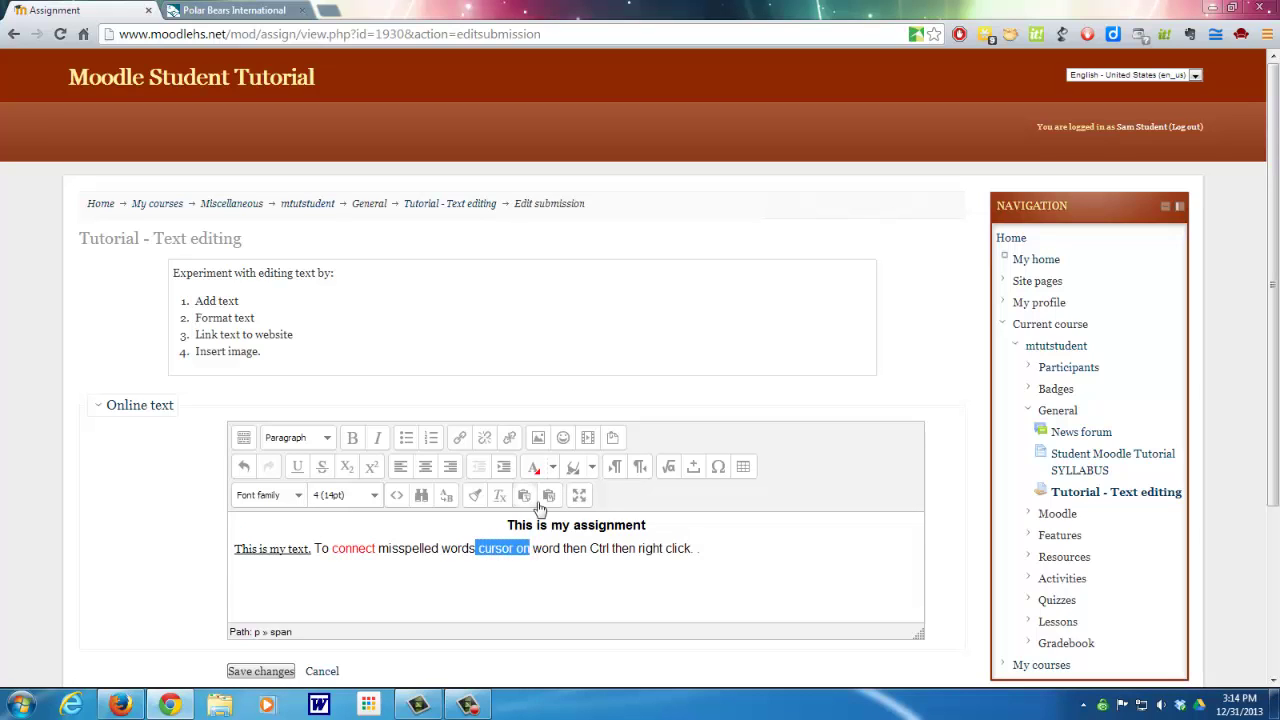
left_click(593, 468)
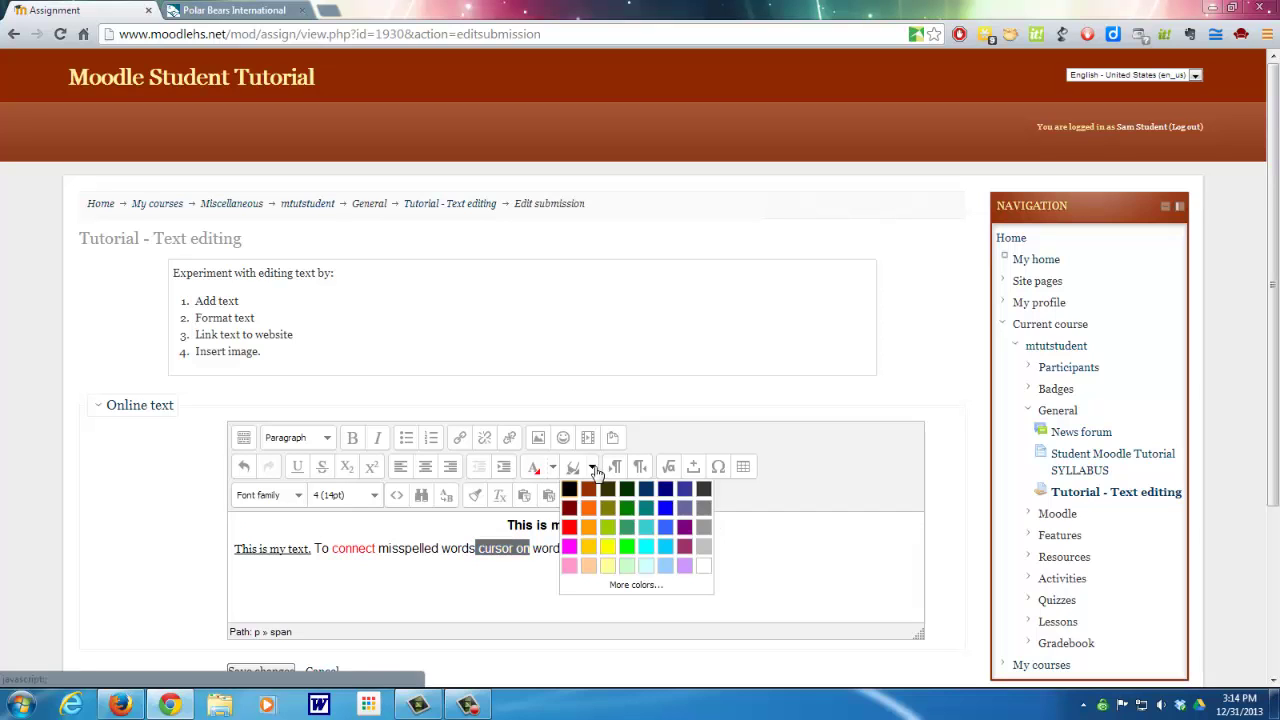
left_click(610, 548)
left_click(709, 565)
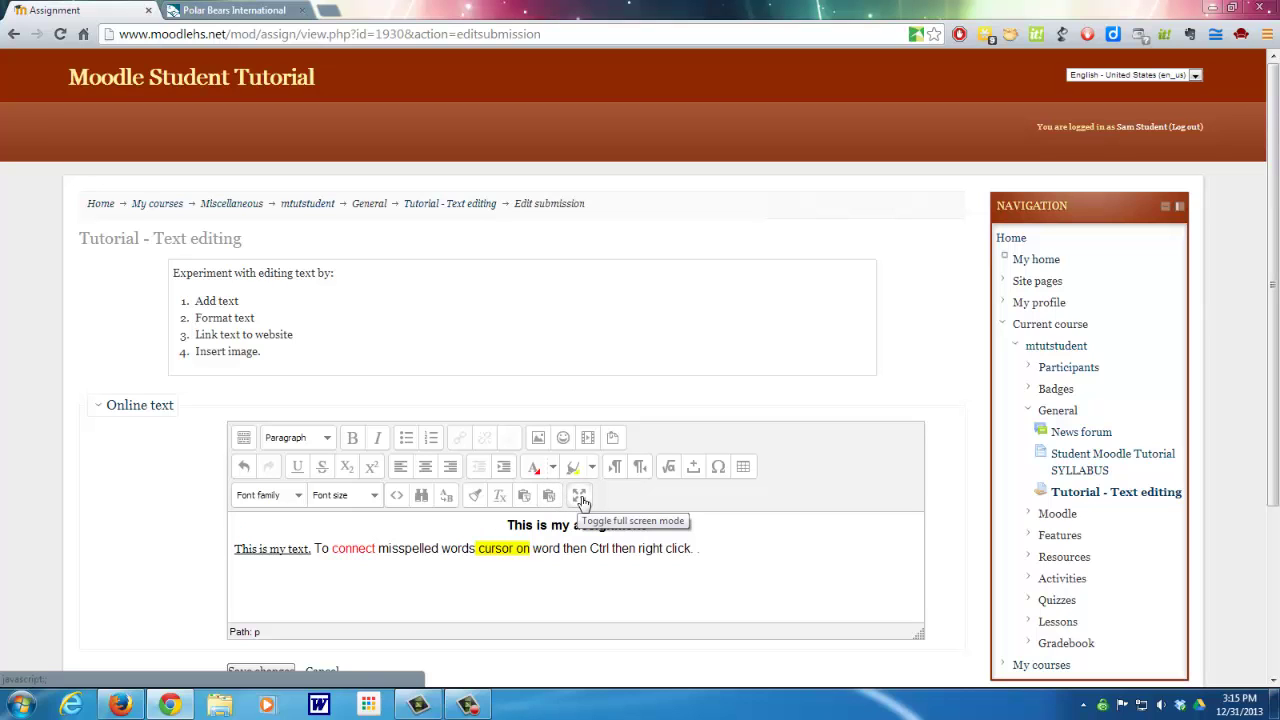
Add the text "Polar Bears report." on a new line below the body paragraph.
left_click(580, 497)
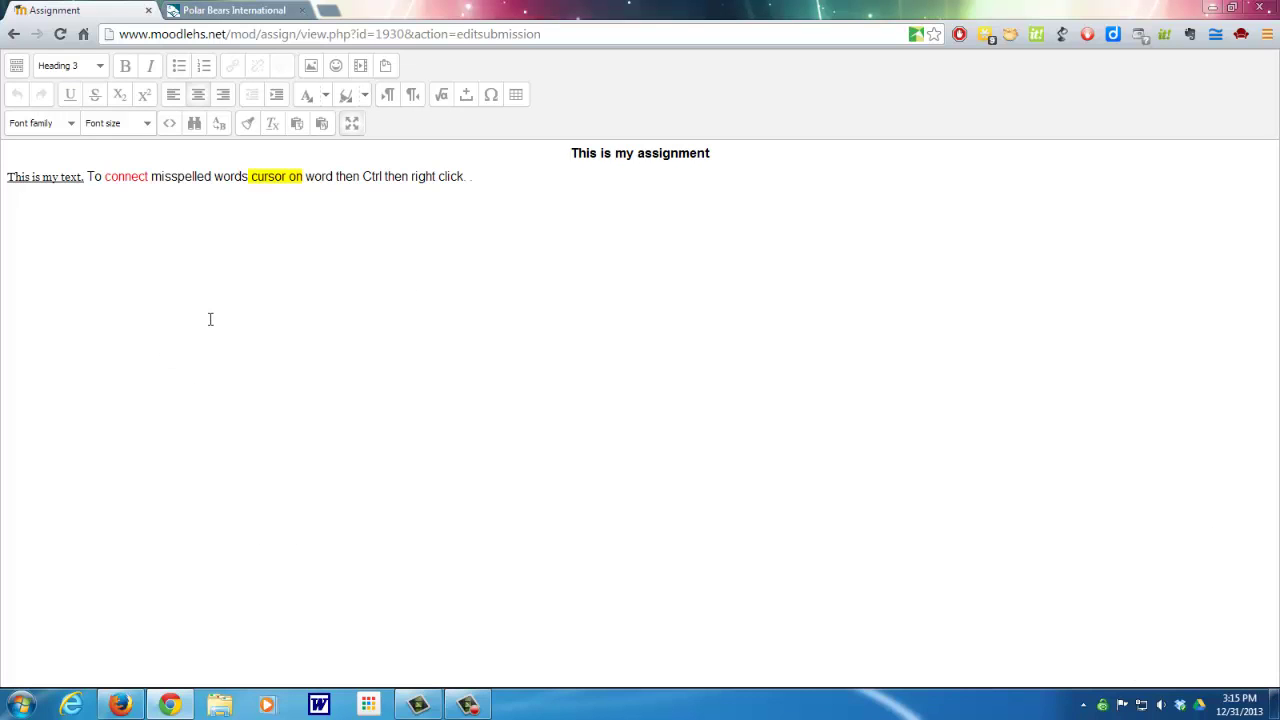
left_click(353, 123)
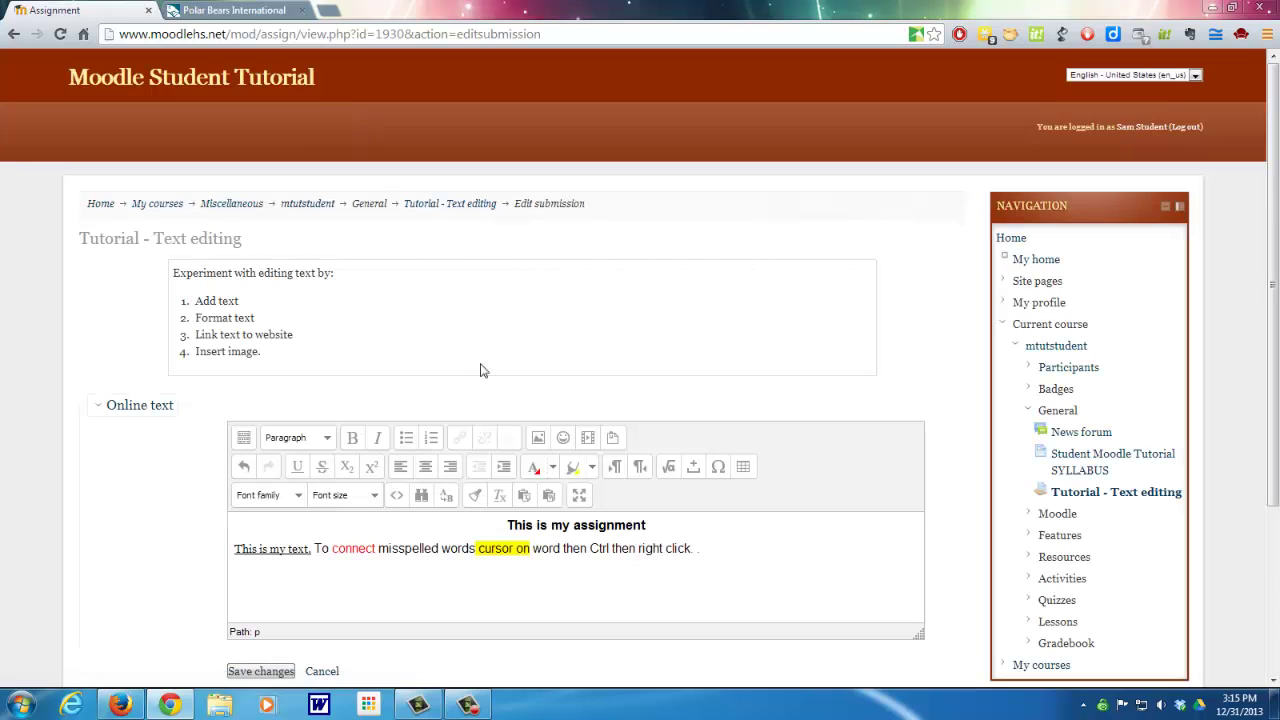
left_click(724, 560)
key("Return")
type("Polar Bears report.")
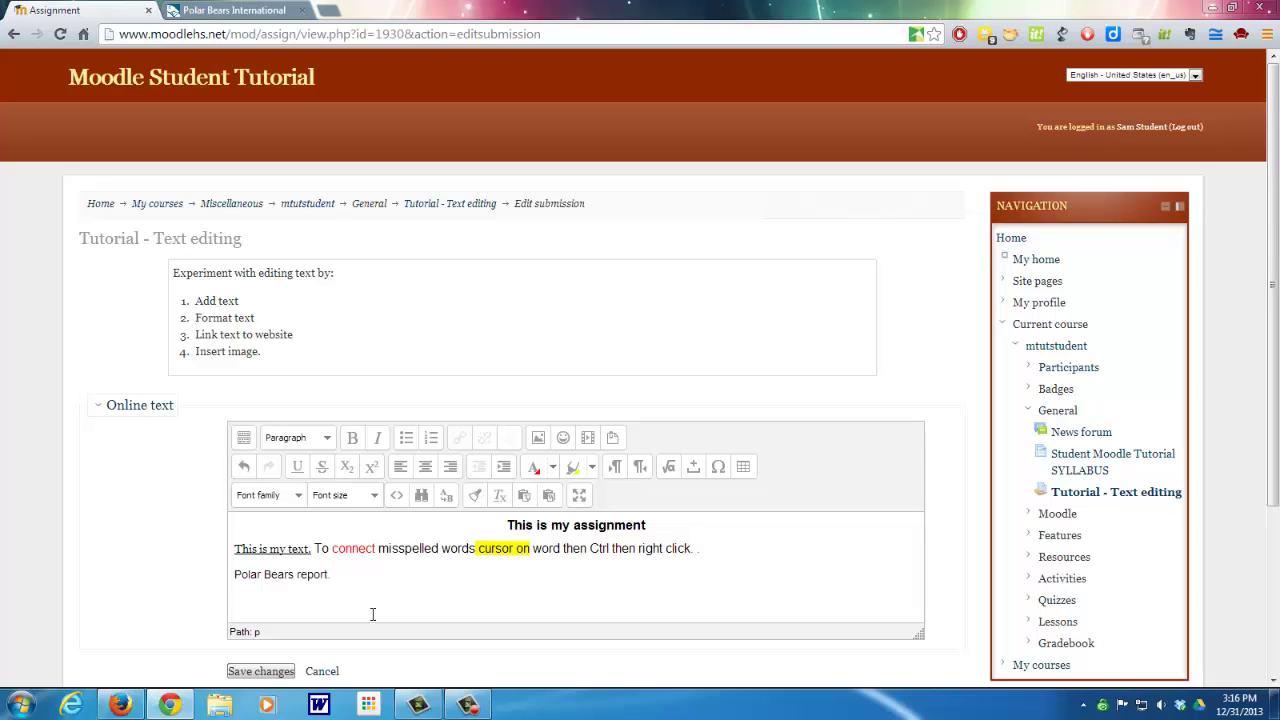
Select the text "Polar Bears report." and copy the web address of the open Polar Bears International page.
left_click_drag(338, 580, 241, 584)
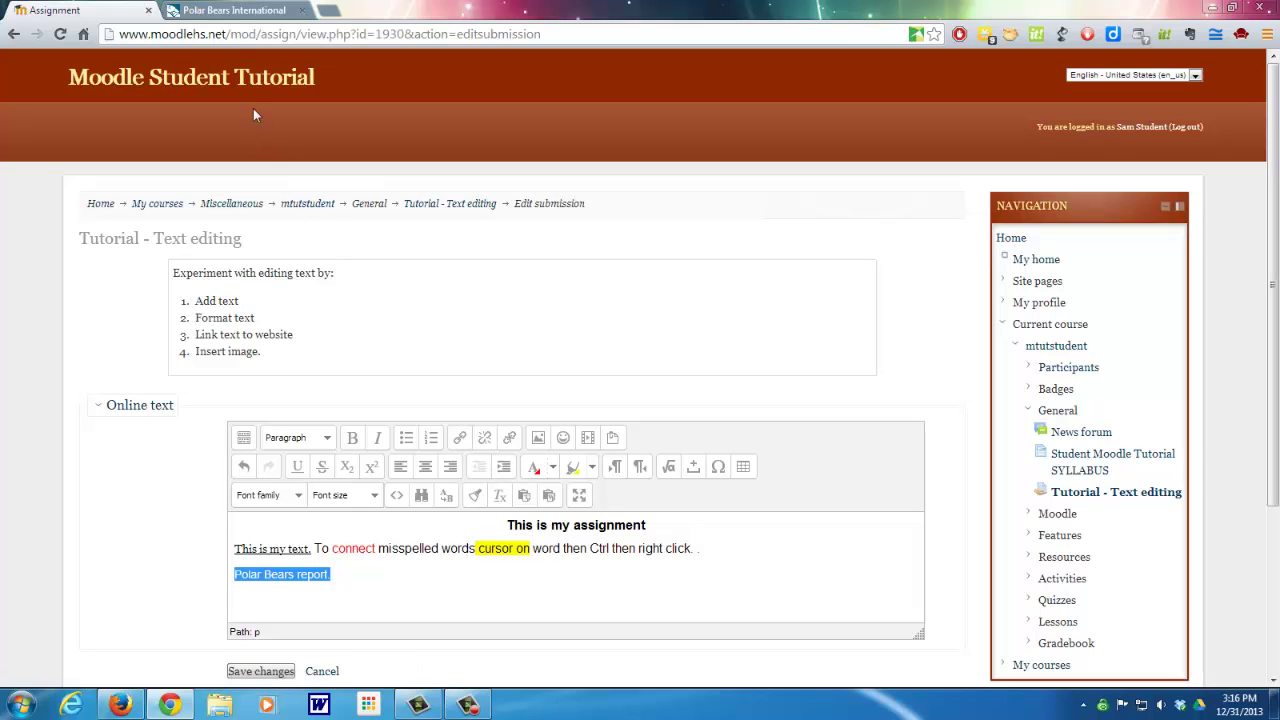
left_click(235, 12)
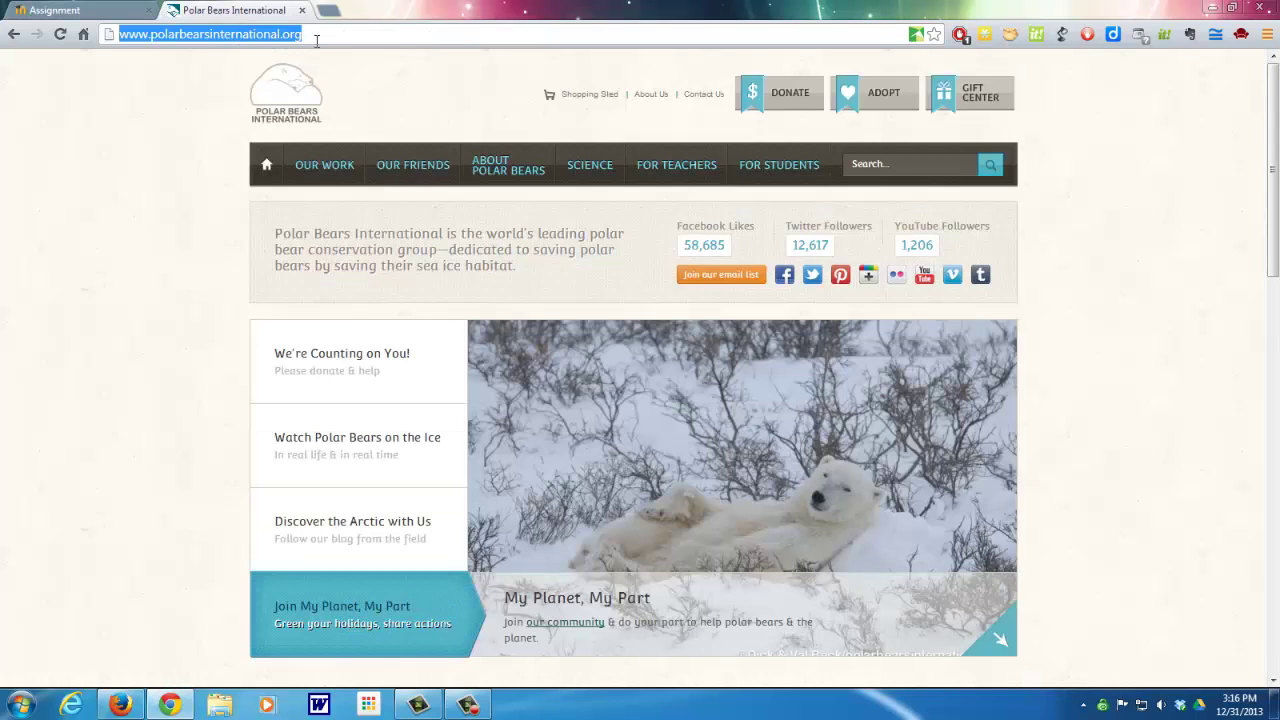
left_click_drag(316, 40, 128, 45)
key("ctrl+c")
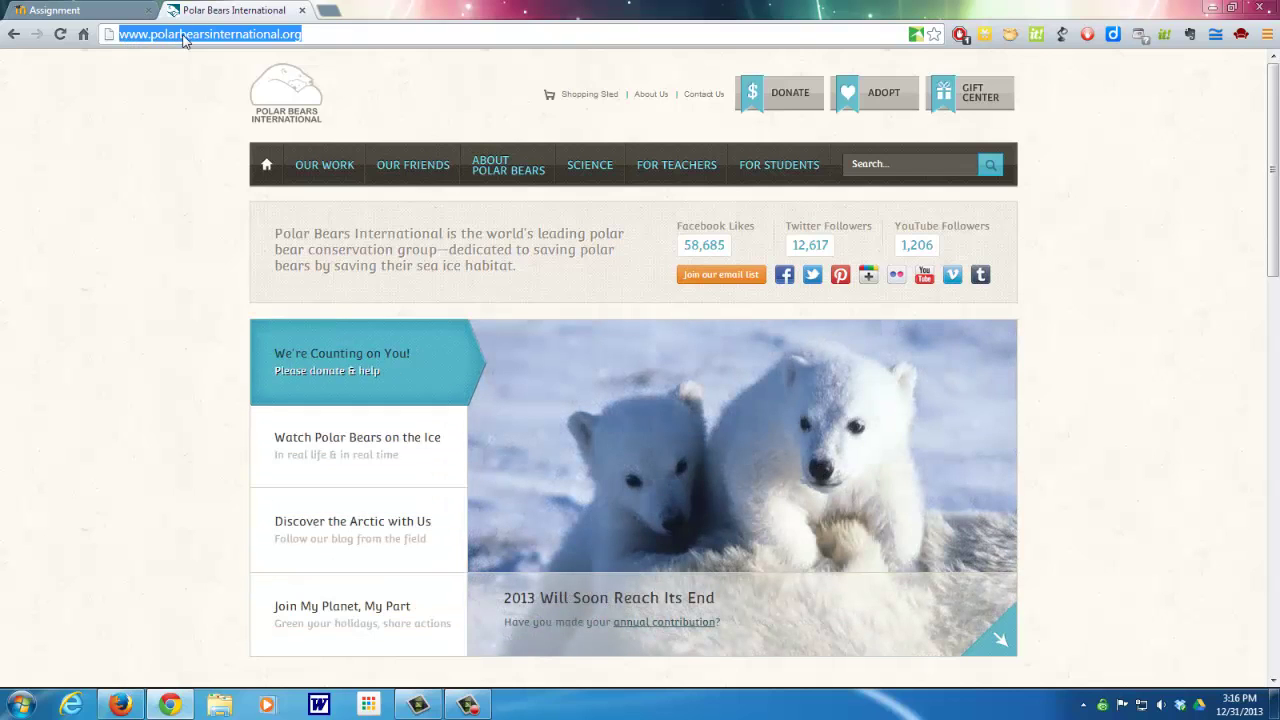
left_click(108, 13)
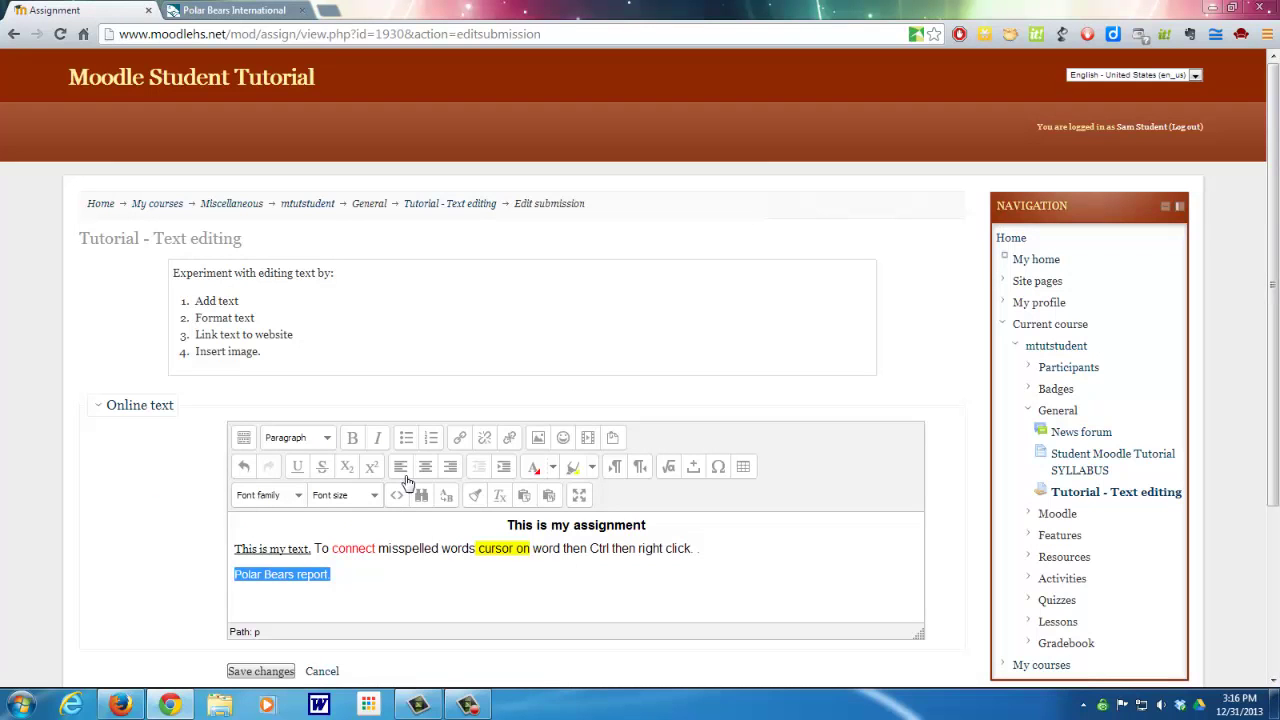
left_click(461, 442)
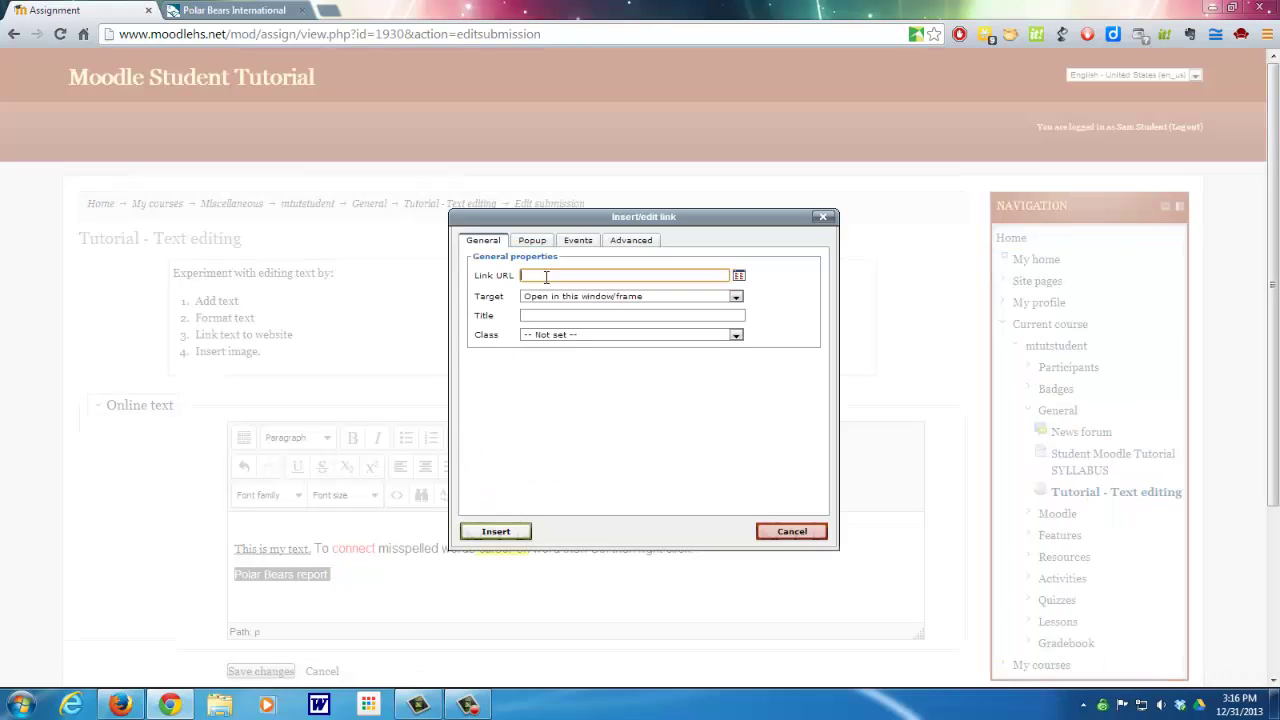
key("ctrl+v")
left_click(540, 298)
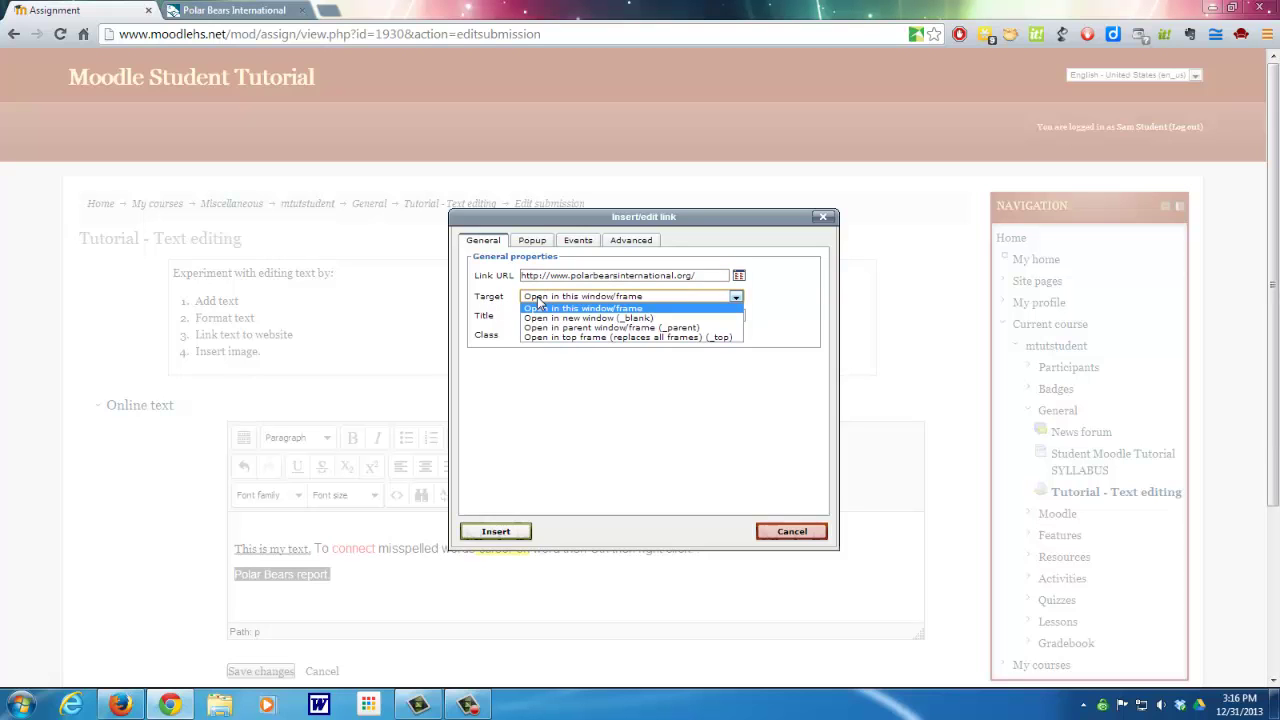
left_click(542, 318)
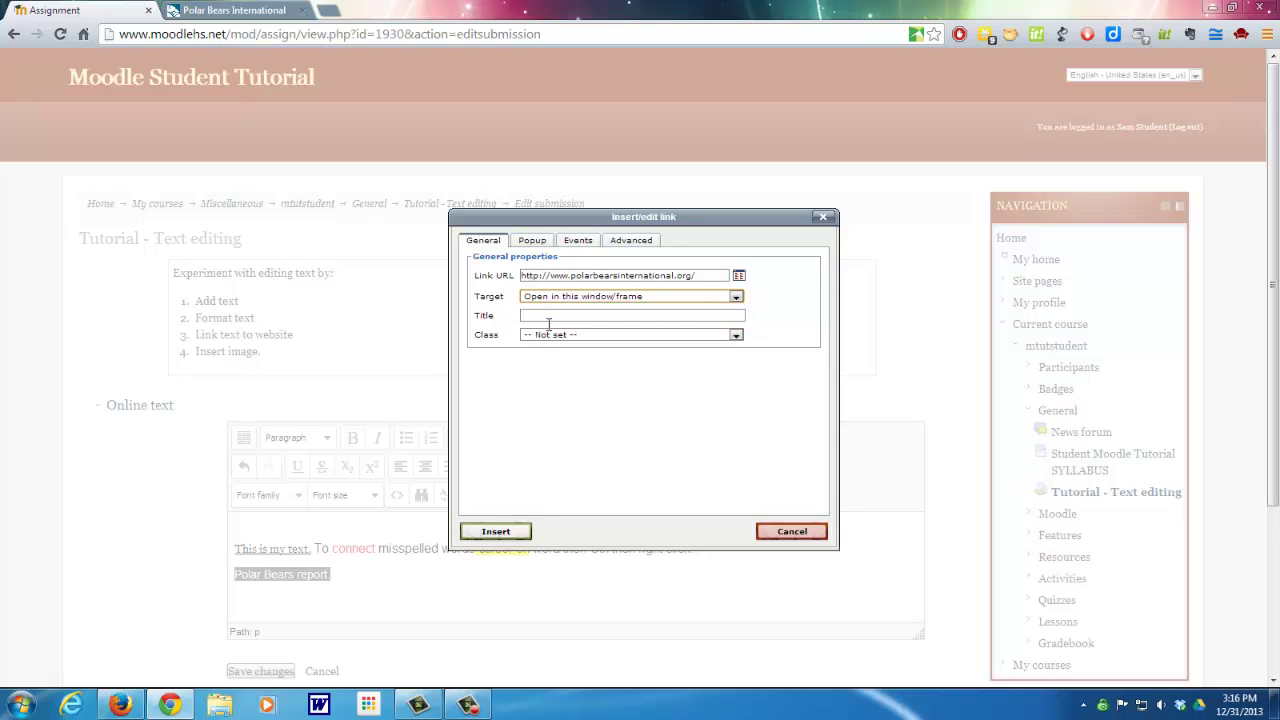
left_click(496, 531)
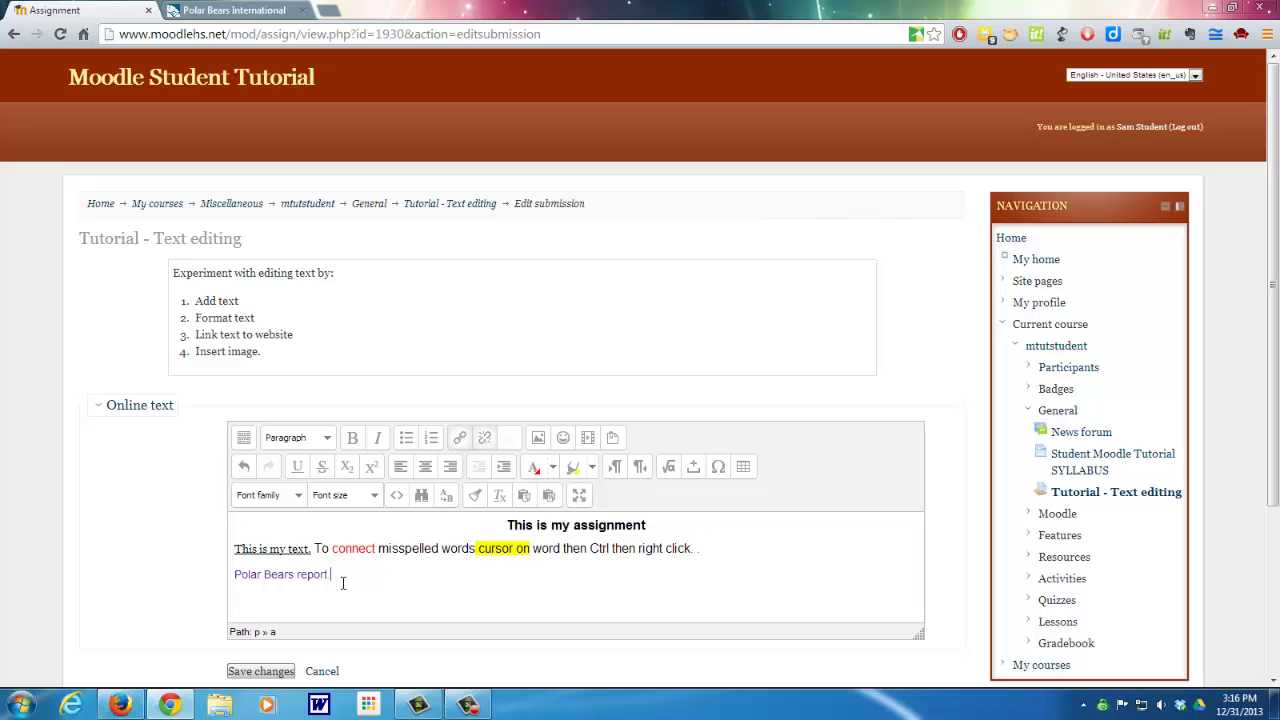
Start inserting an image on a new line below the link and choose polar-bear-cubs.jpg from Sample Pictures for upload.
key("Return")
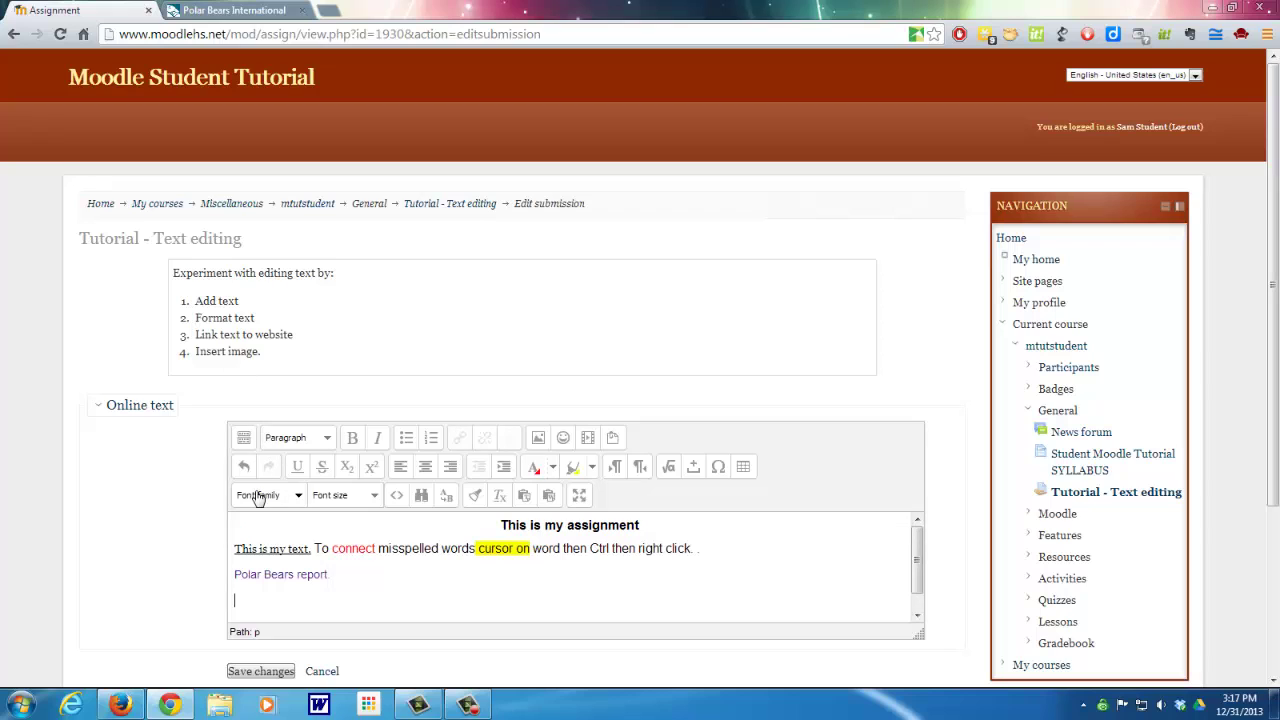
scroll(364, 577, "down", 1)
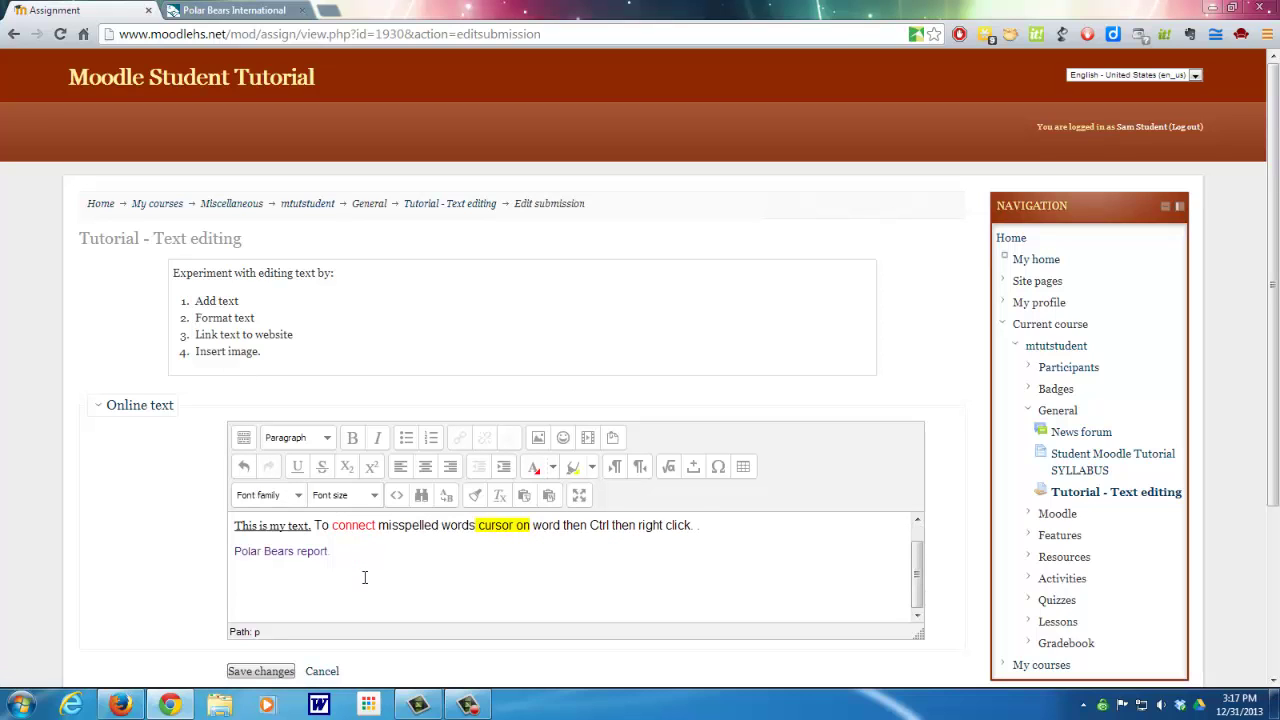
left_click(538, 440)
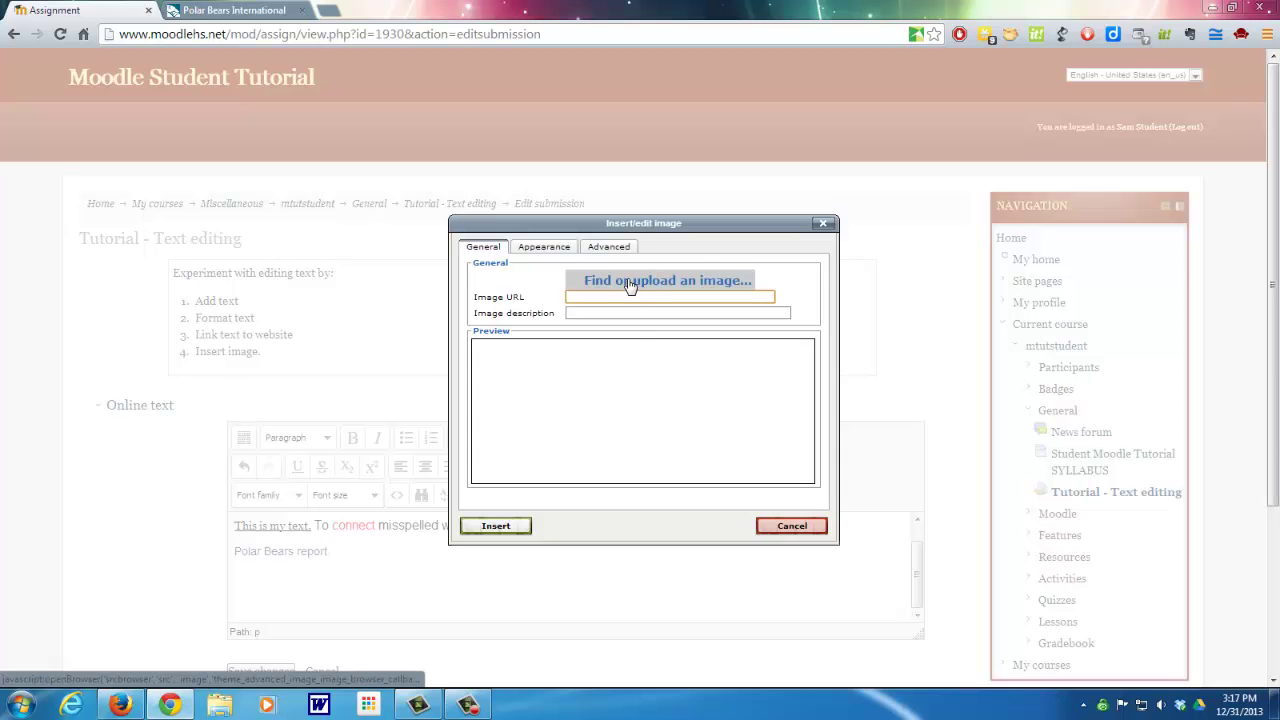
left_click(630, 284)
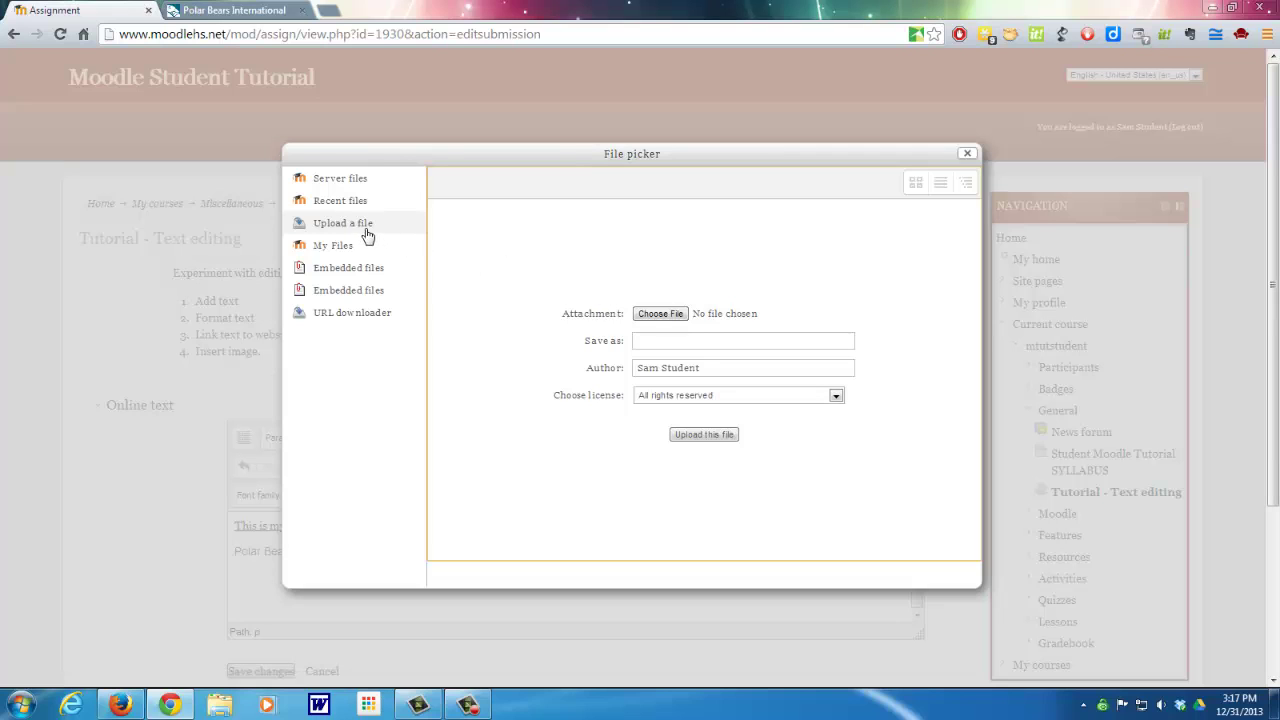
left_click(655, 315)
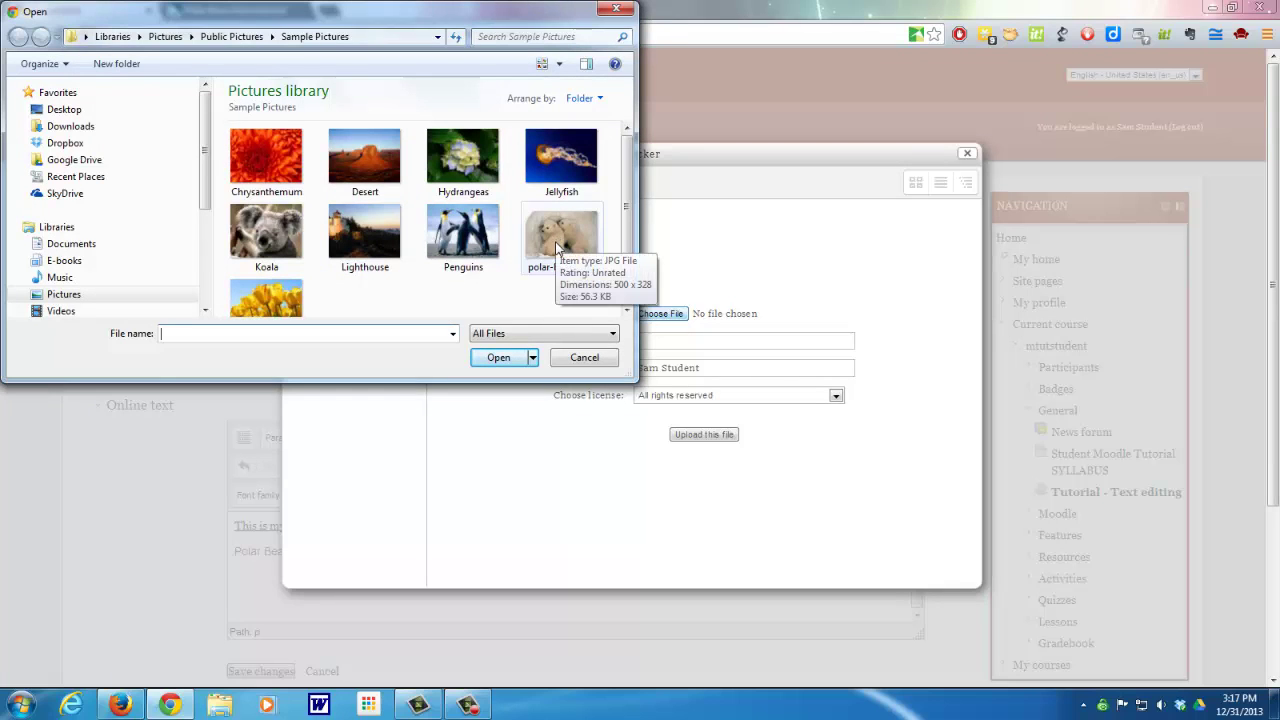
double_click(557, 245)
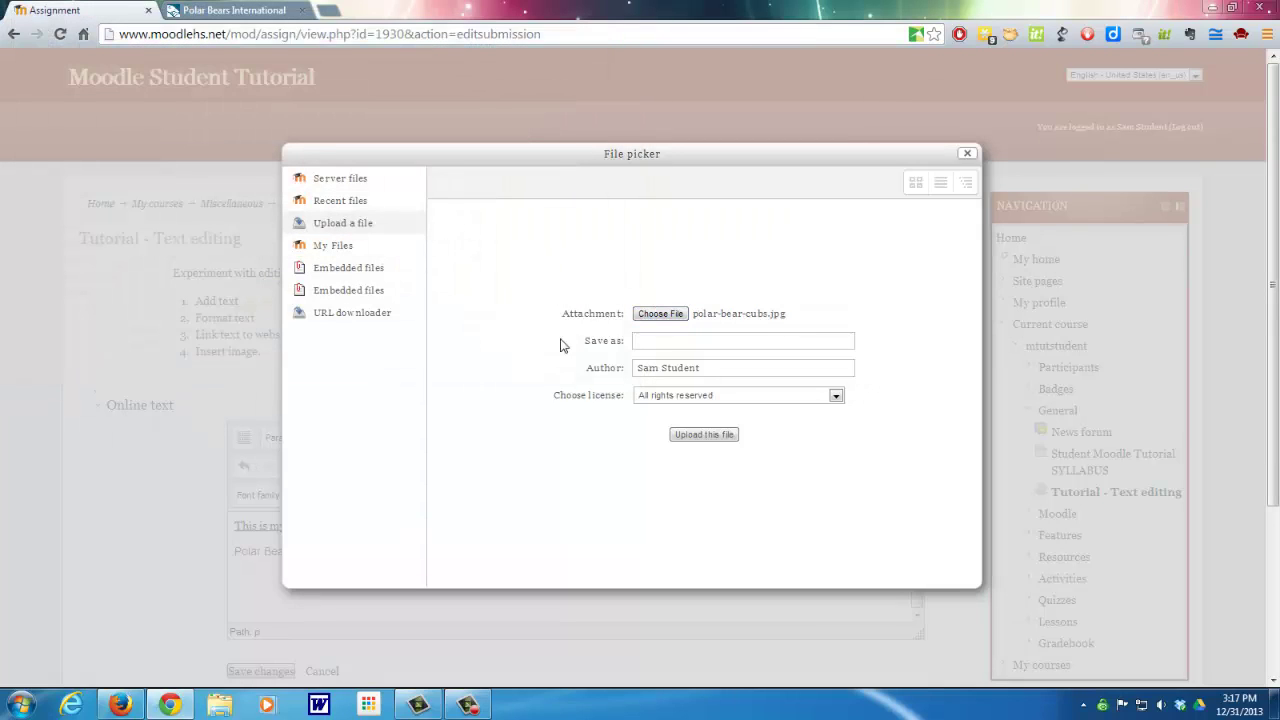
Set the uploaded image's save name to "polar bear cubs" and clear its author.
left_click(651, 347)
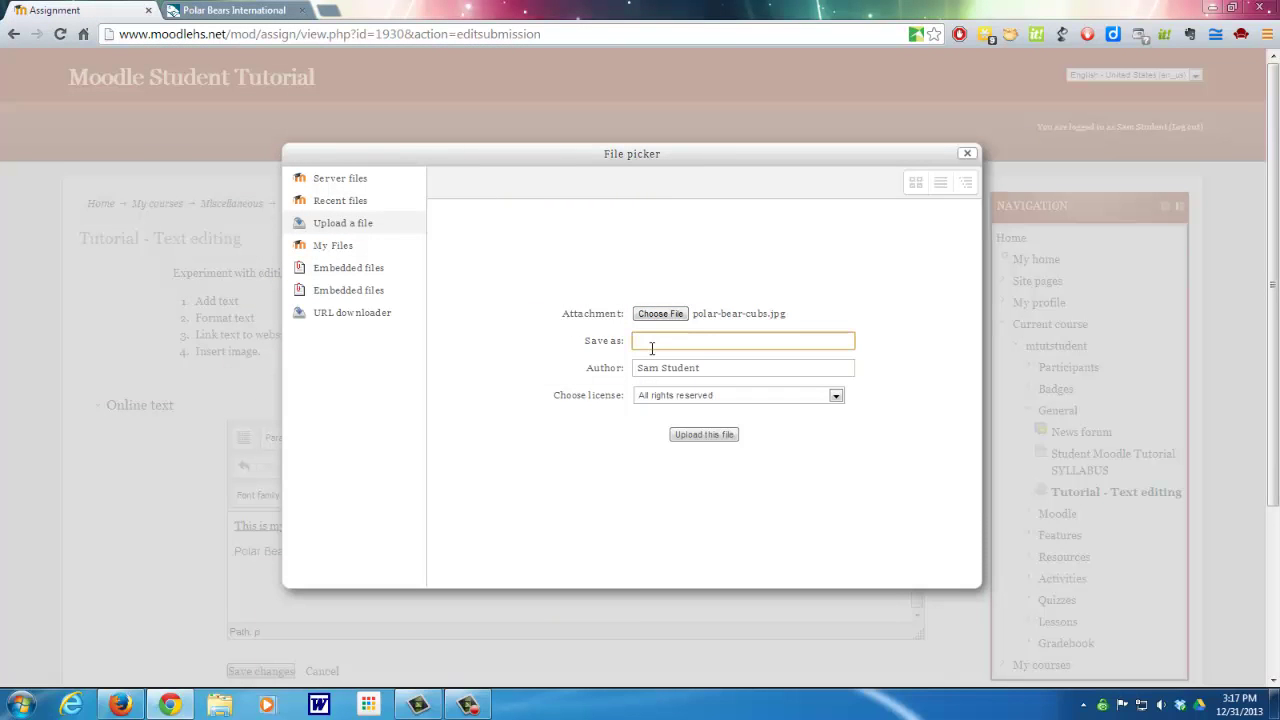
type("polar bear cubs")
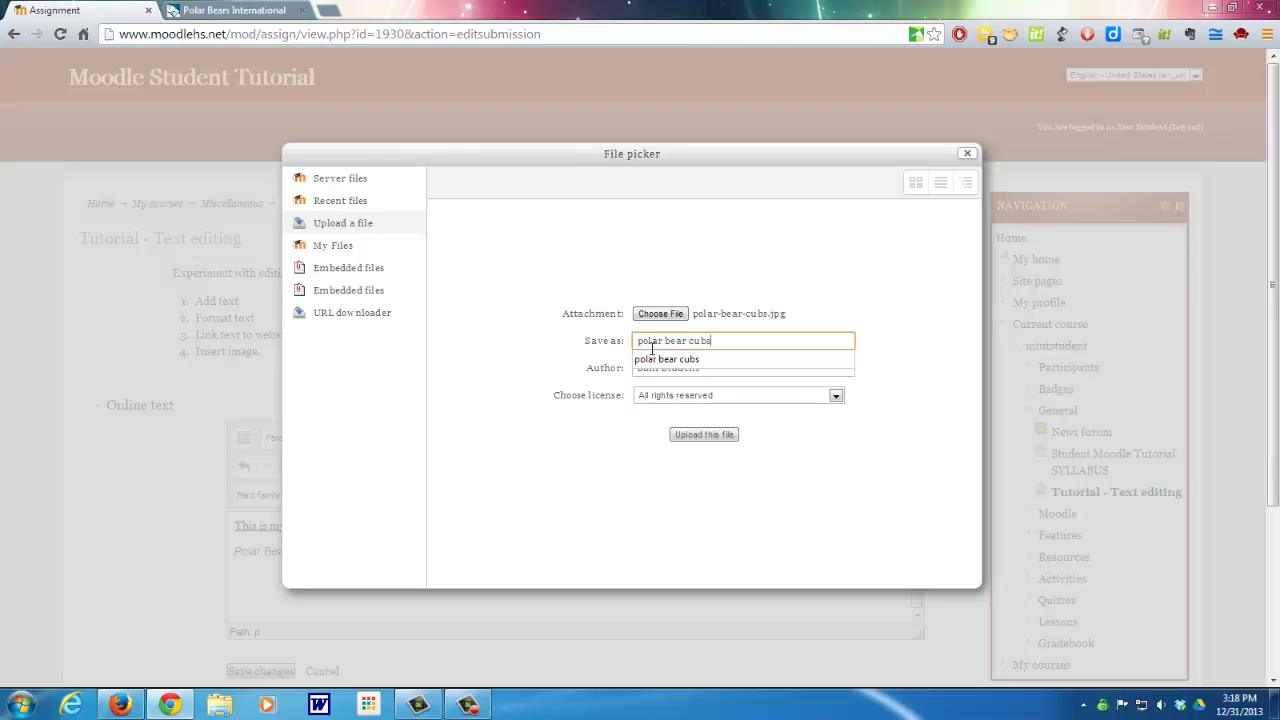
left_click(528, 364)
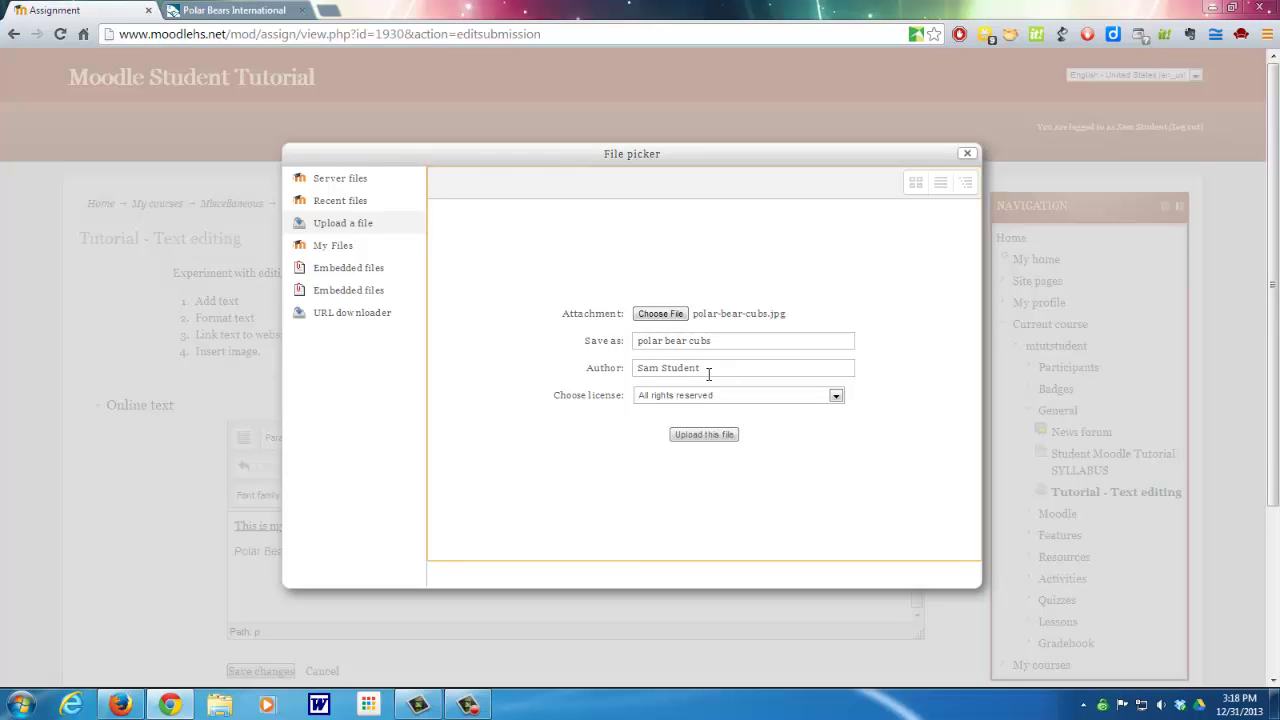
left_click_drag(708, 374, 641, 374)
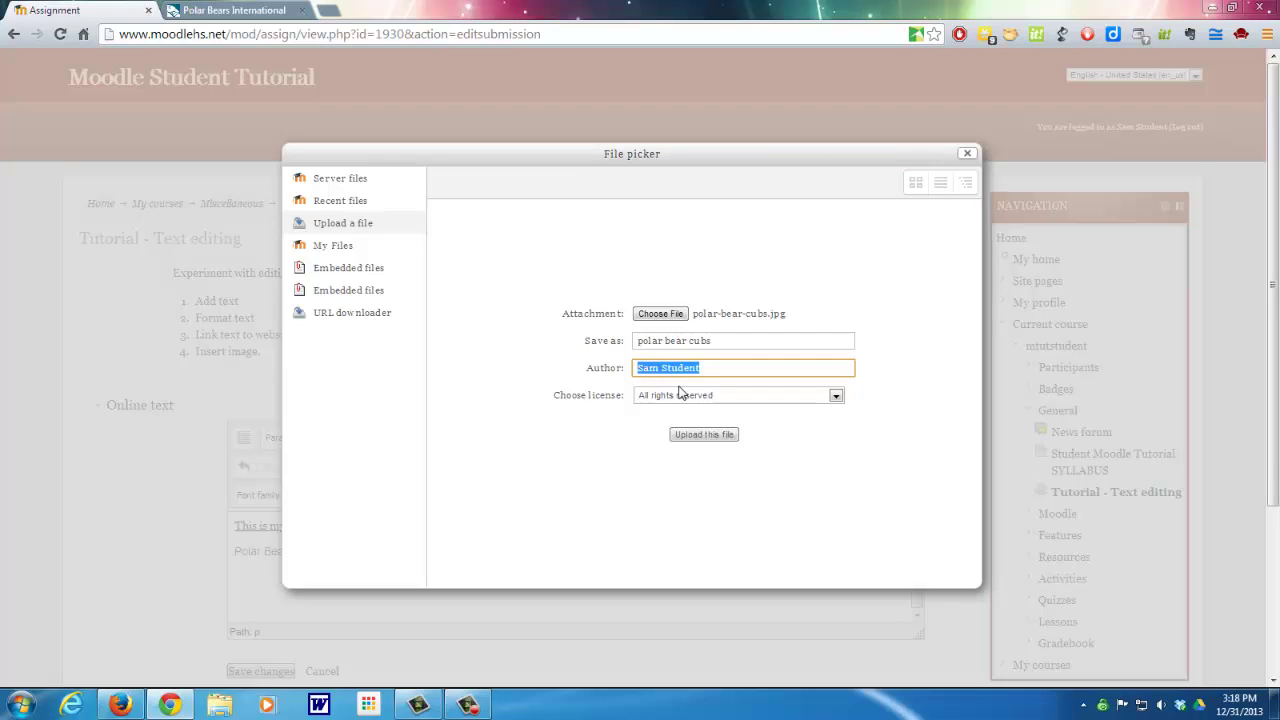
key("BackSpace")
Try the Creative Commons license for the image and return the choice to All rights reserved.
left_click(836, 397)
key("Escape")
key("Down")
key("Down")
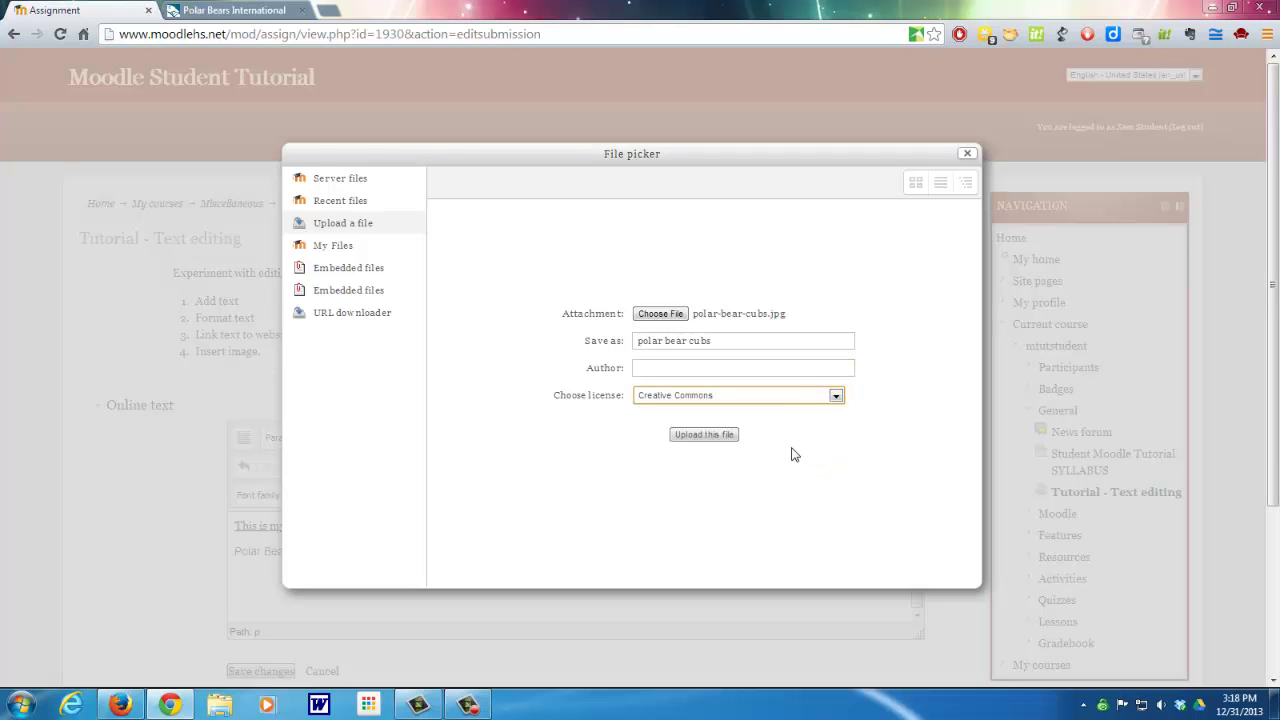
left_click(782, 397)
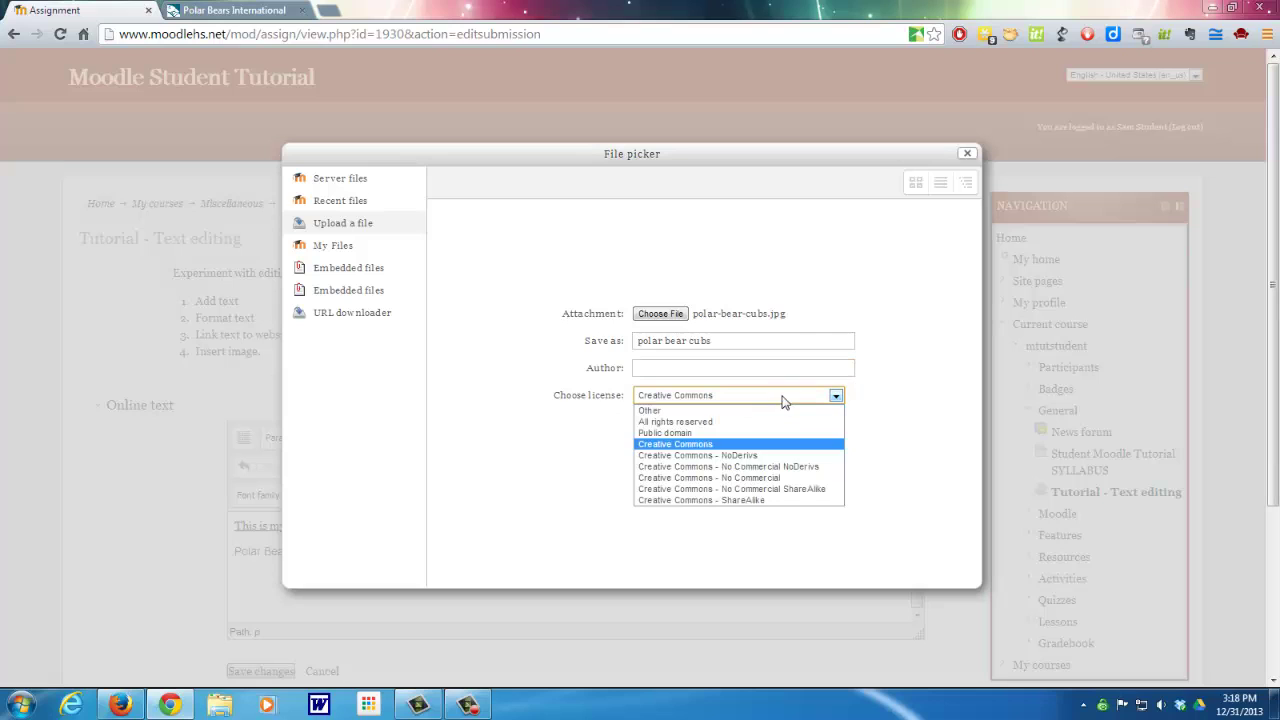
left_click(724, 422)
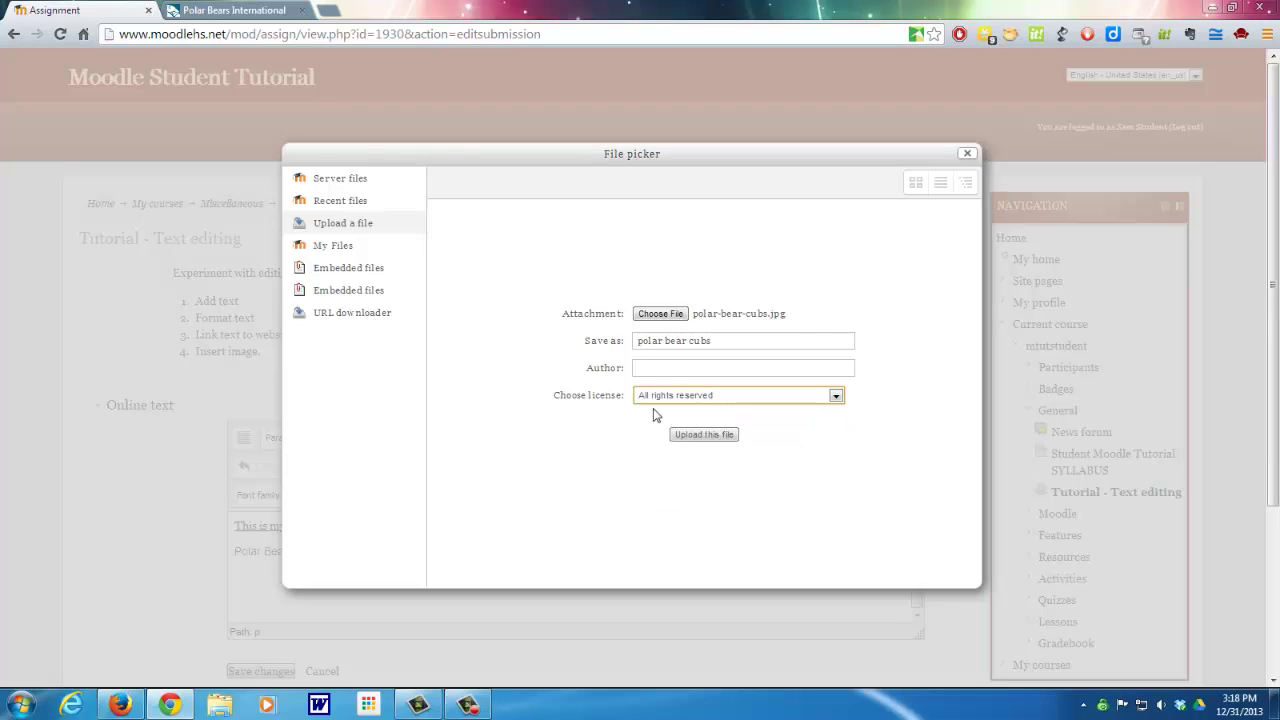
Upload the polar bear cubs file and insert the image into the submission without an image description.
left_click(703, 436)
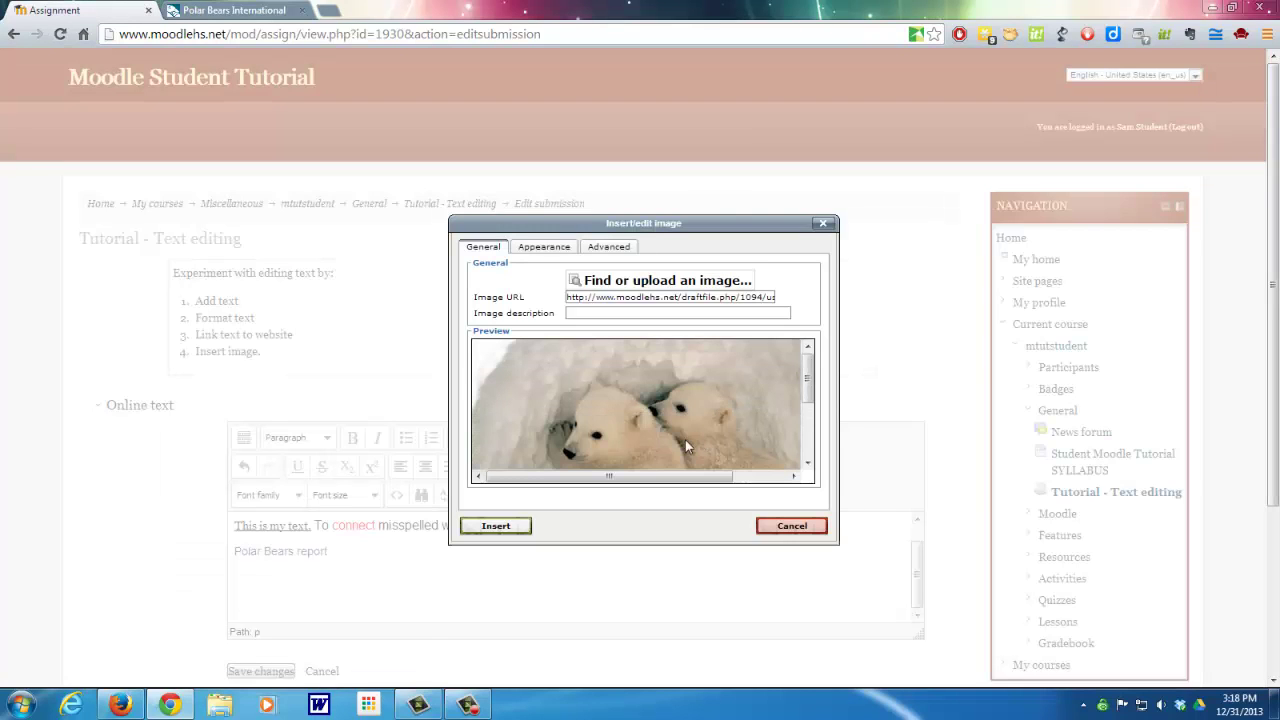
left_click(497, 527)
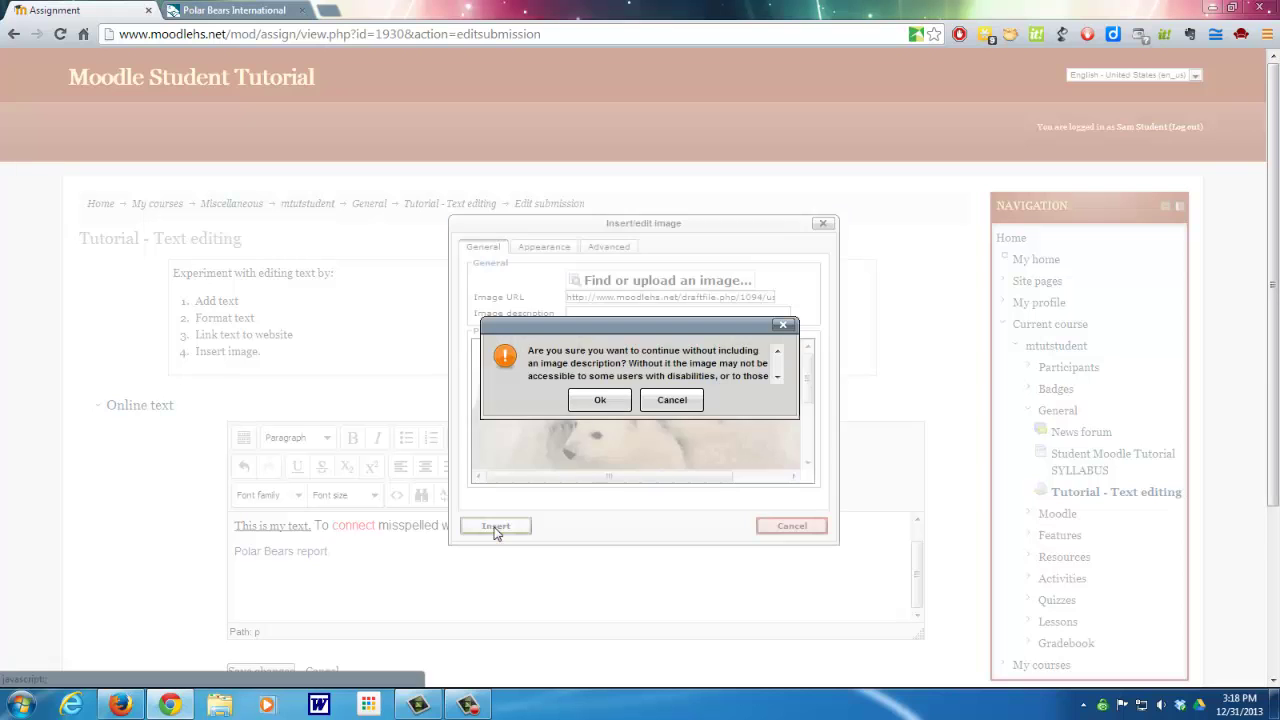
left_click(612, 405)
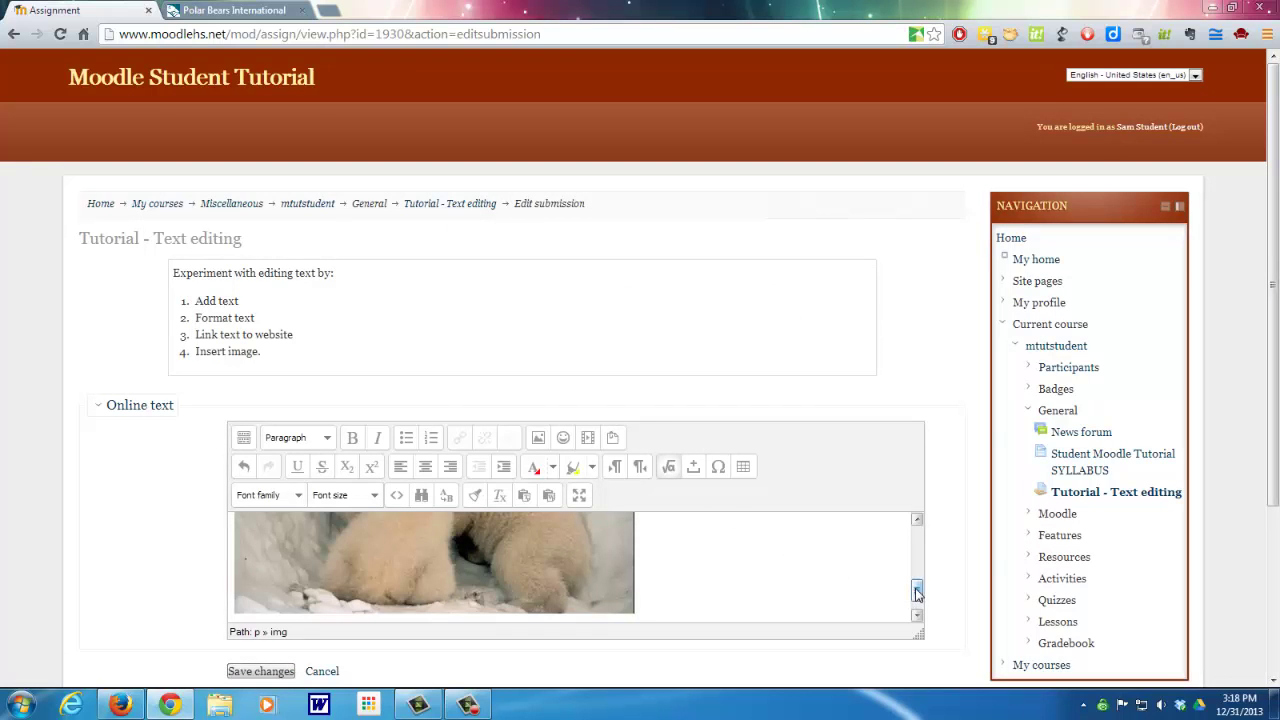
Shrink the polar bear cubs image to about four-fifths of its size in the full-screen editor, then return to the normal editor view.
left_click_drag(916, 592, 917, 556)
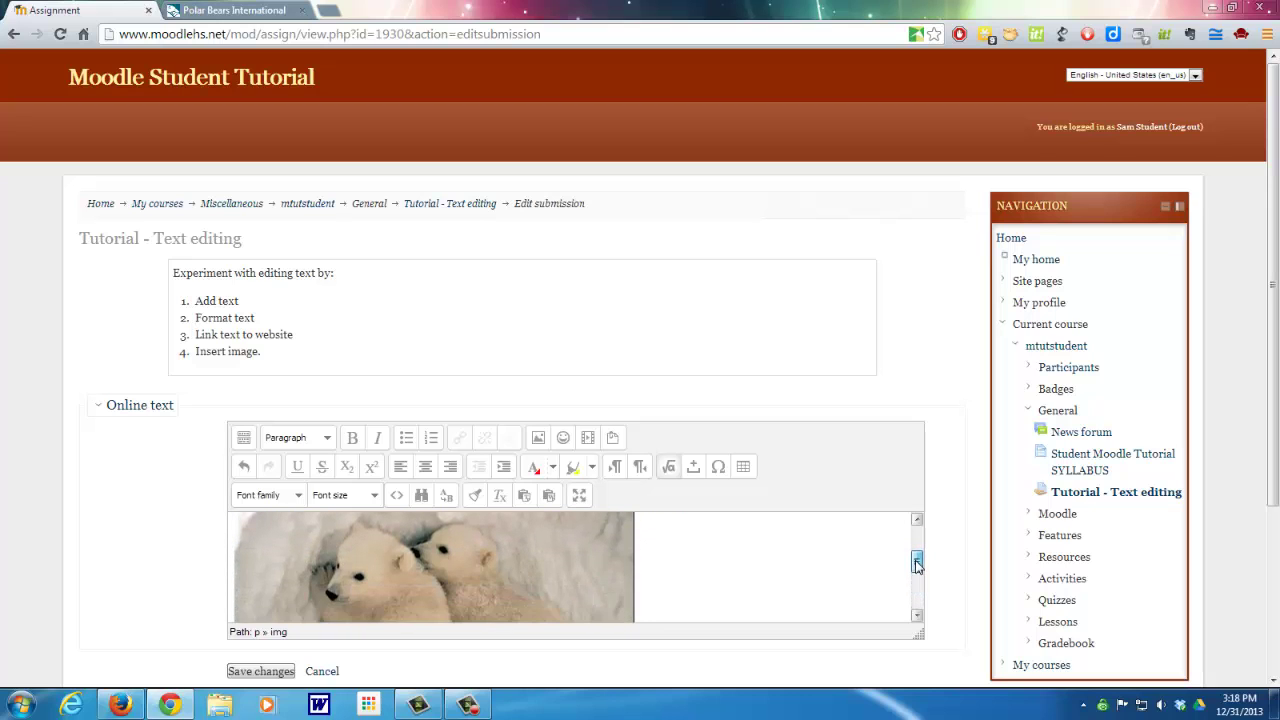
left_click(560, 570)
left_click(770, 574)
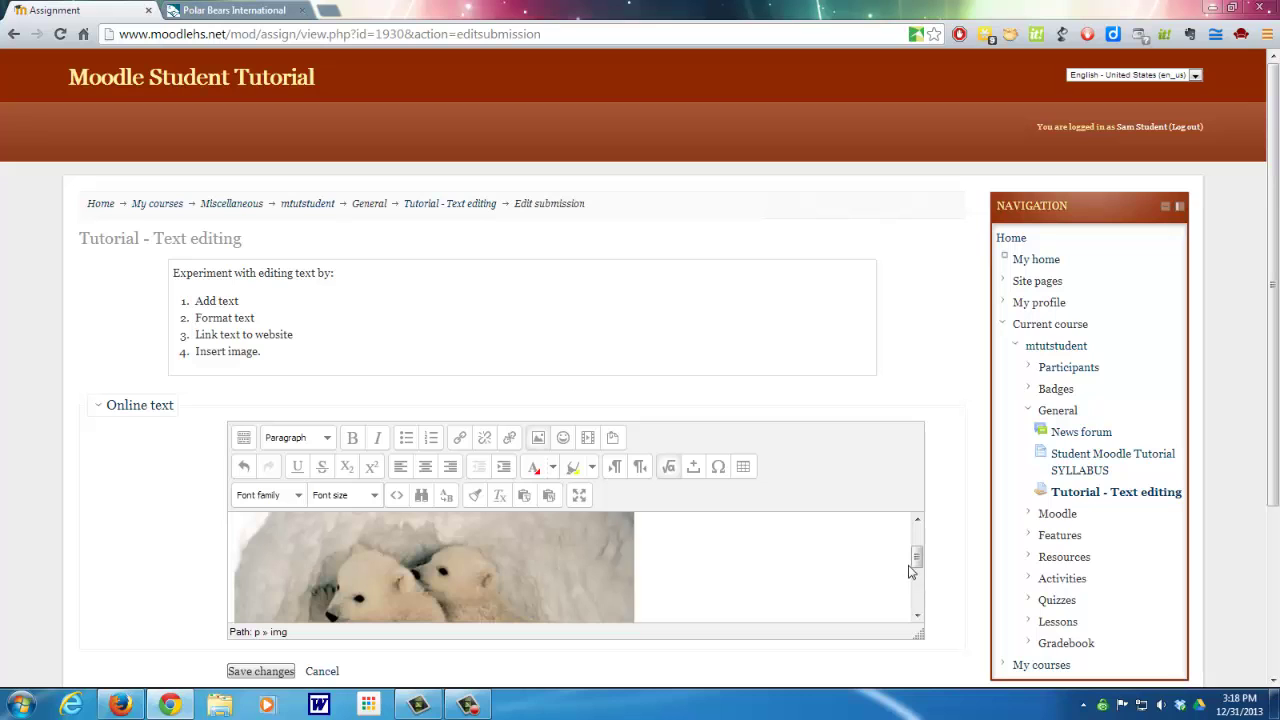
left_click_drag(916, 565, 915, 557)
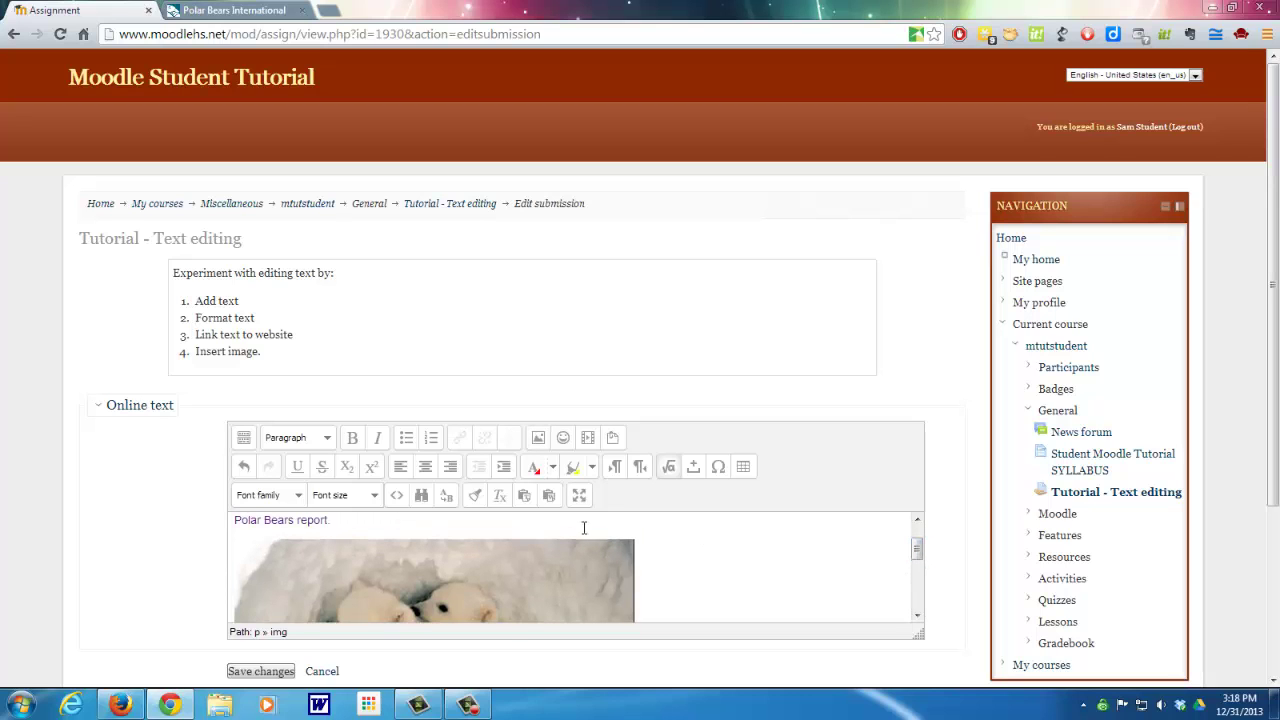
left_click(579, 495)
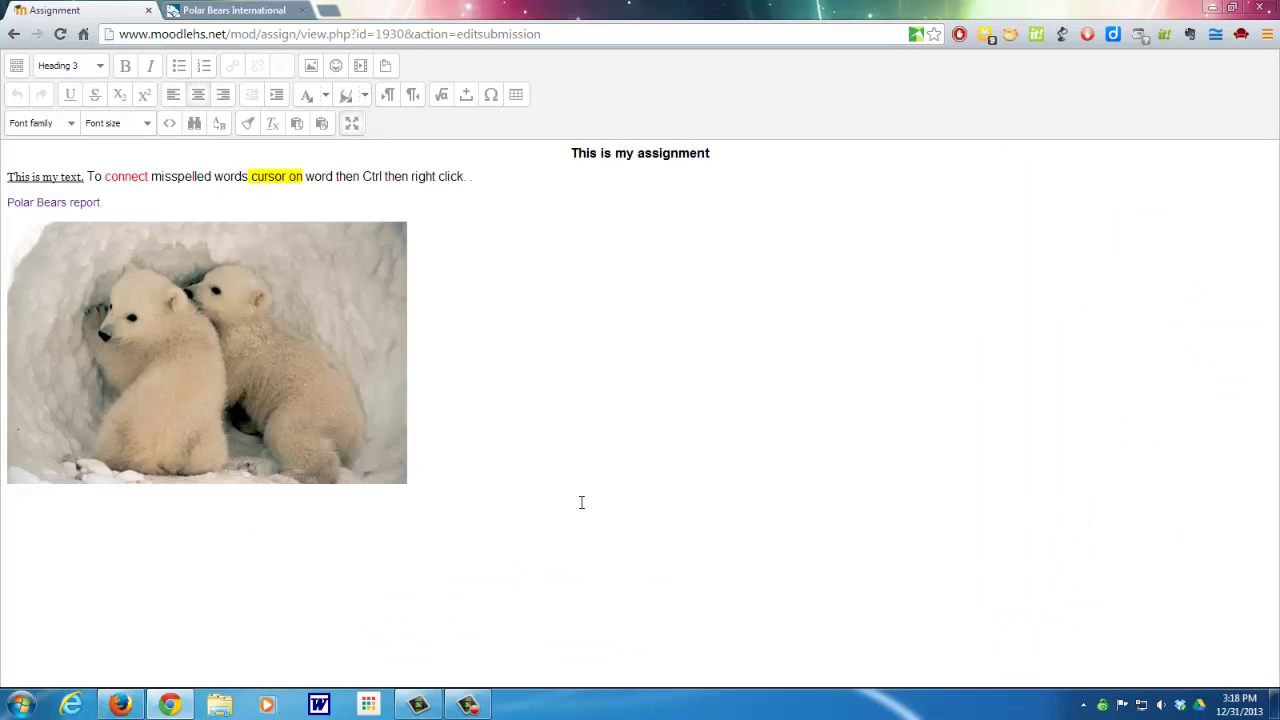
left_click(288, 372)
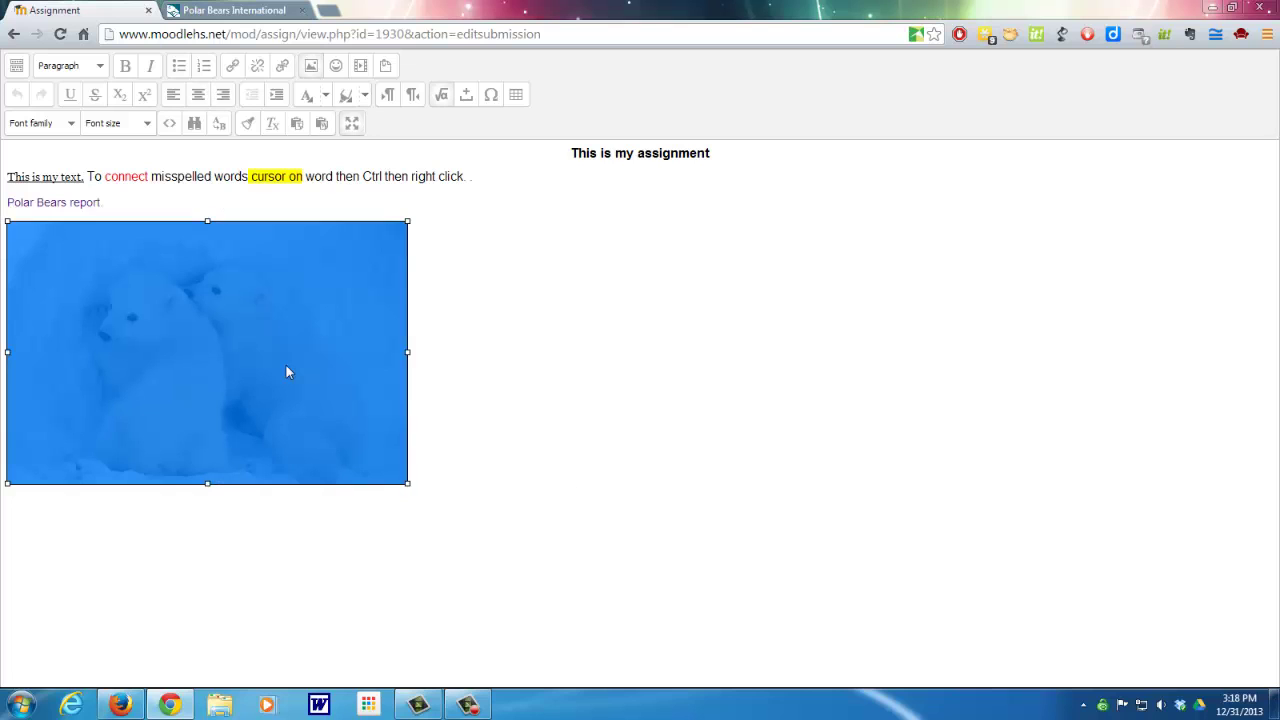
left_click_drag(409, 222, 334, 268)
left_click(472, 293)
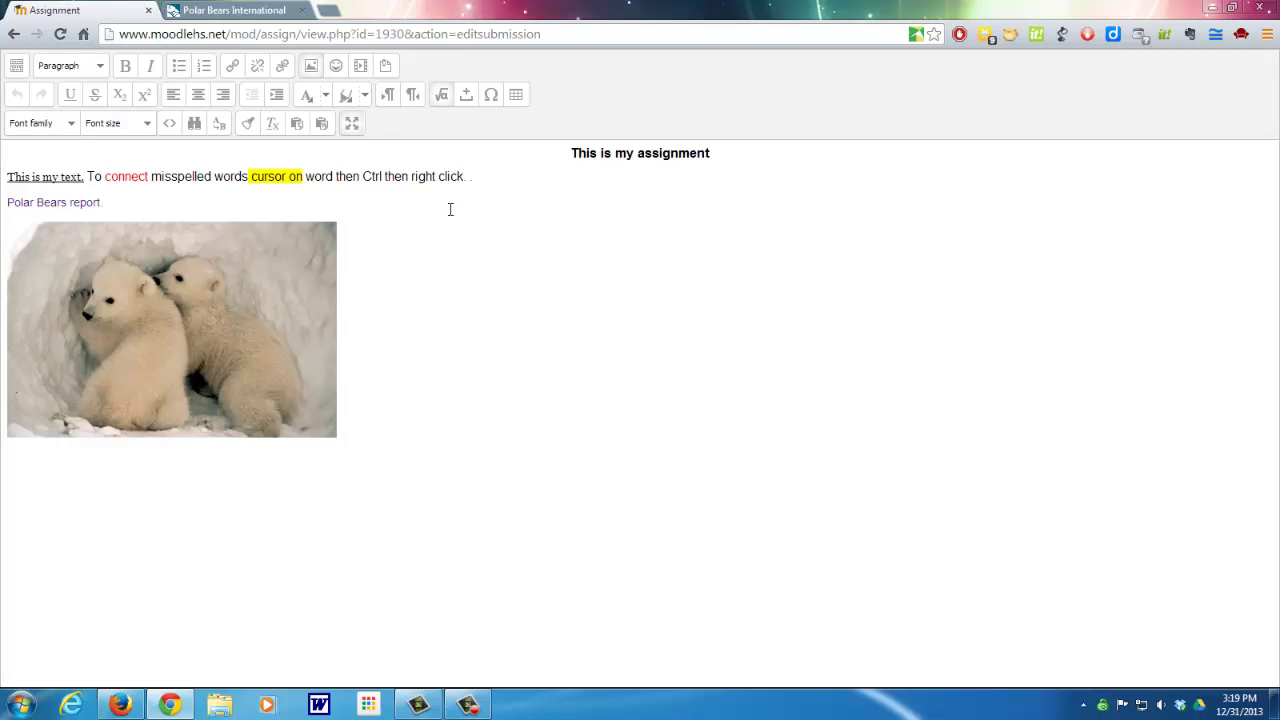
left_click(352, 125)
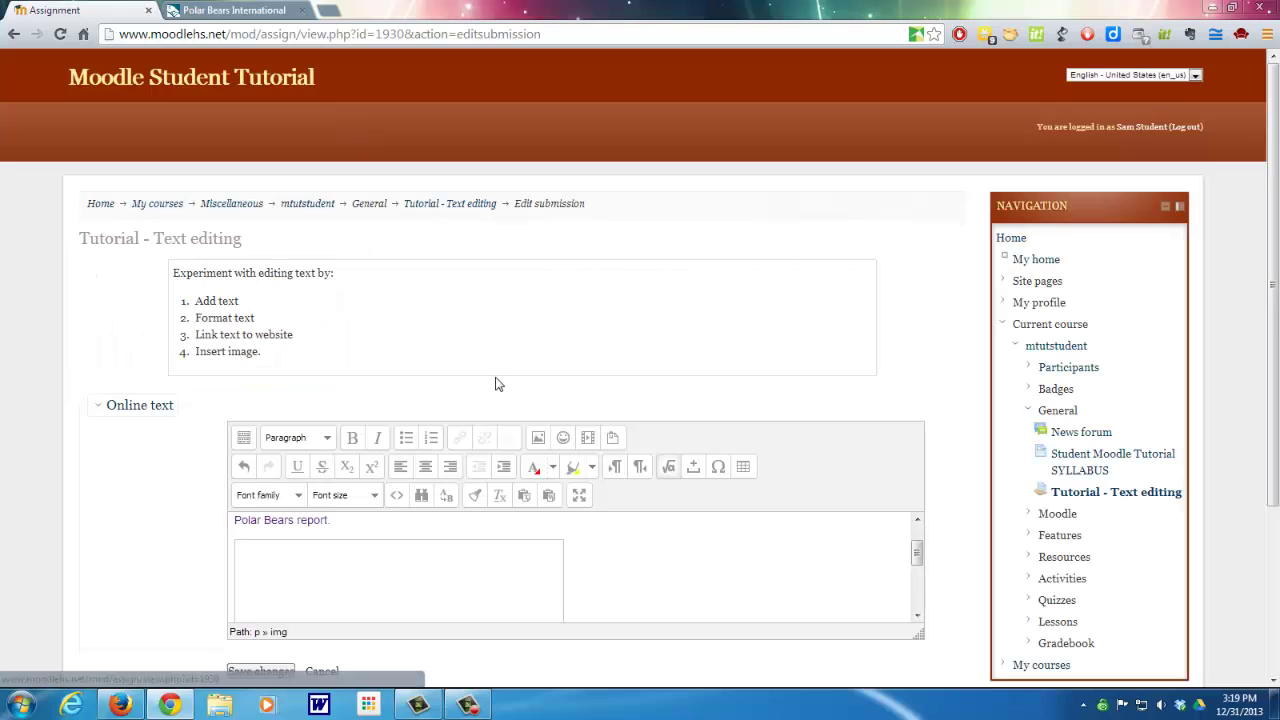
Check the whole submission once more in the full-screen editor and save the changes to the online text.
scroll(494, 380, "down", 2)
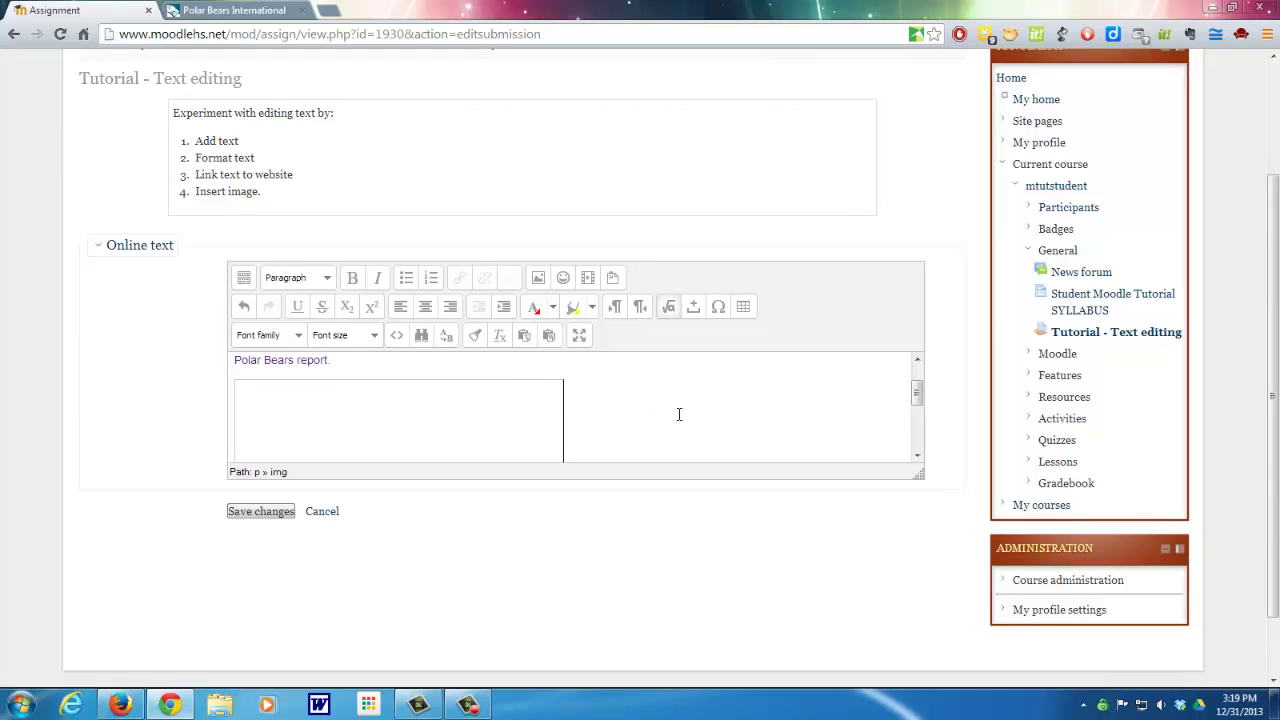
left_click_drag(916, 393, 914, 455)
left_click(579, 336)
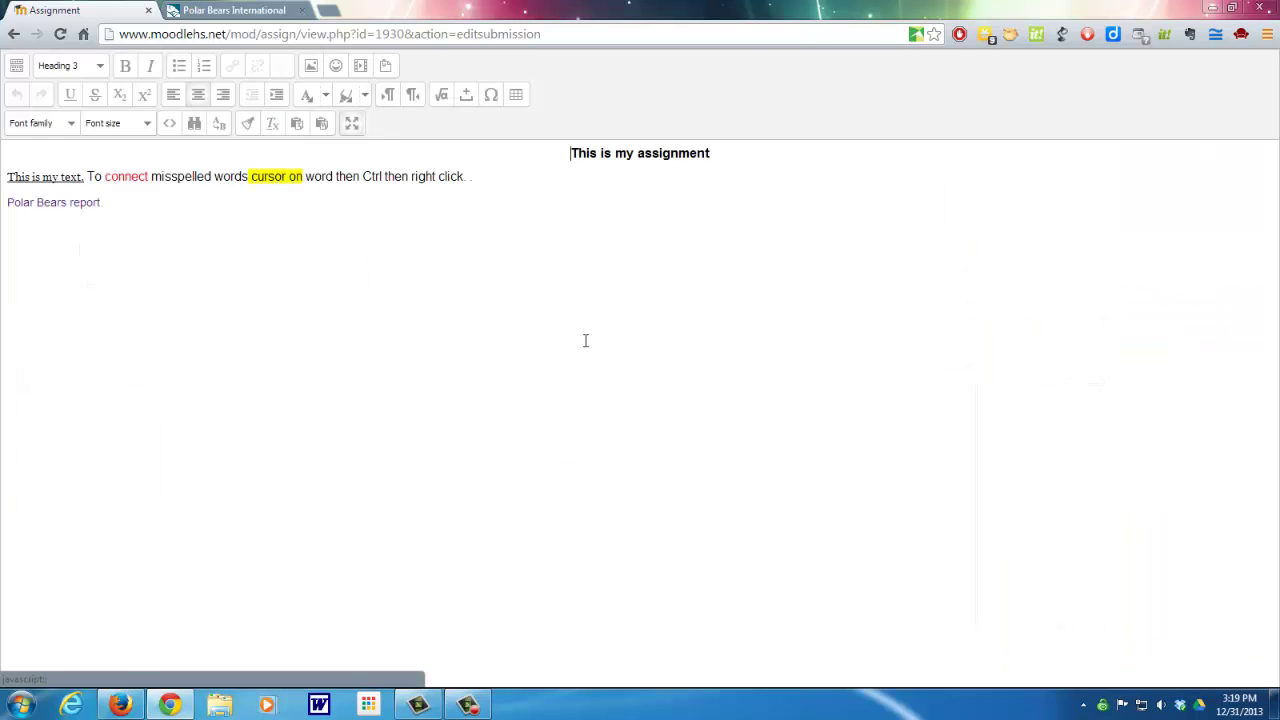
left_click(354, 126)
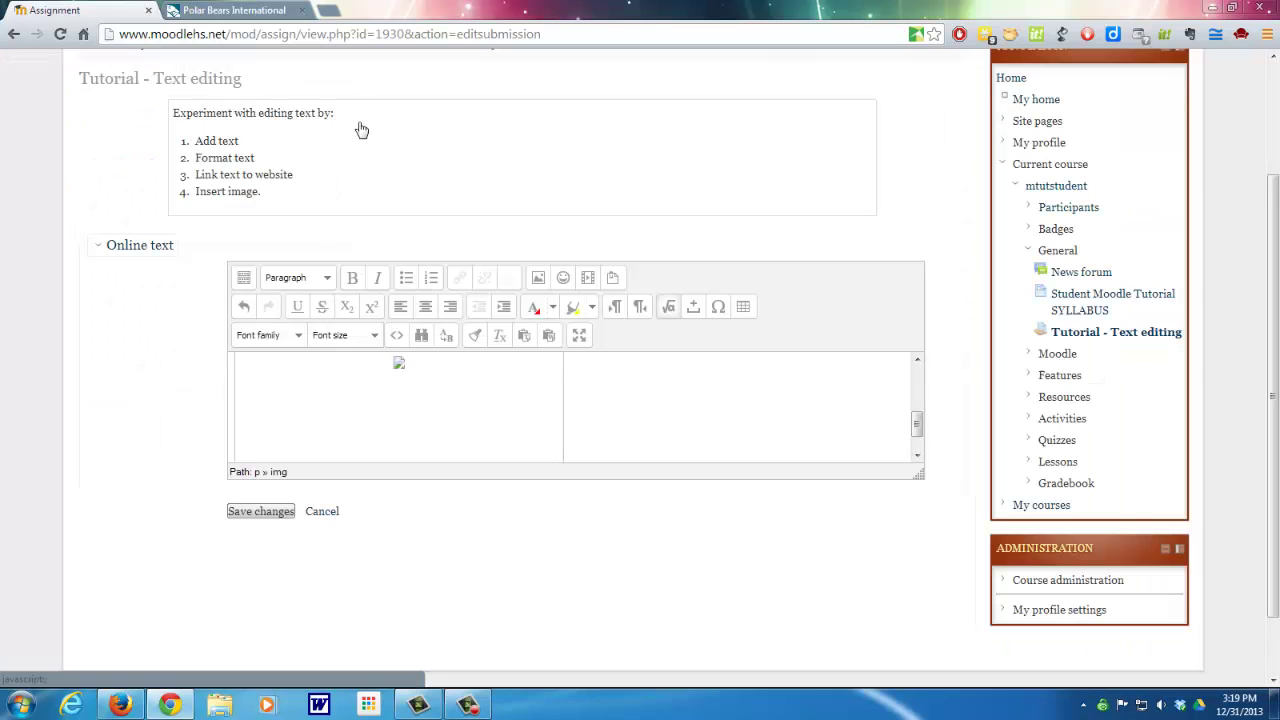
left_click(259, 515)
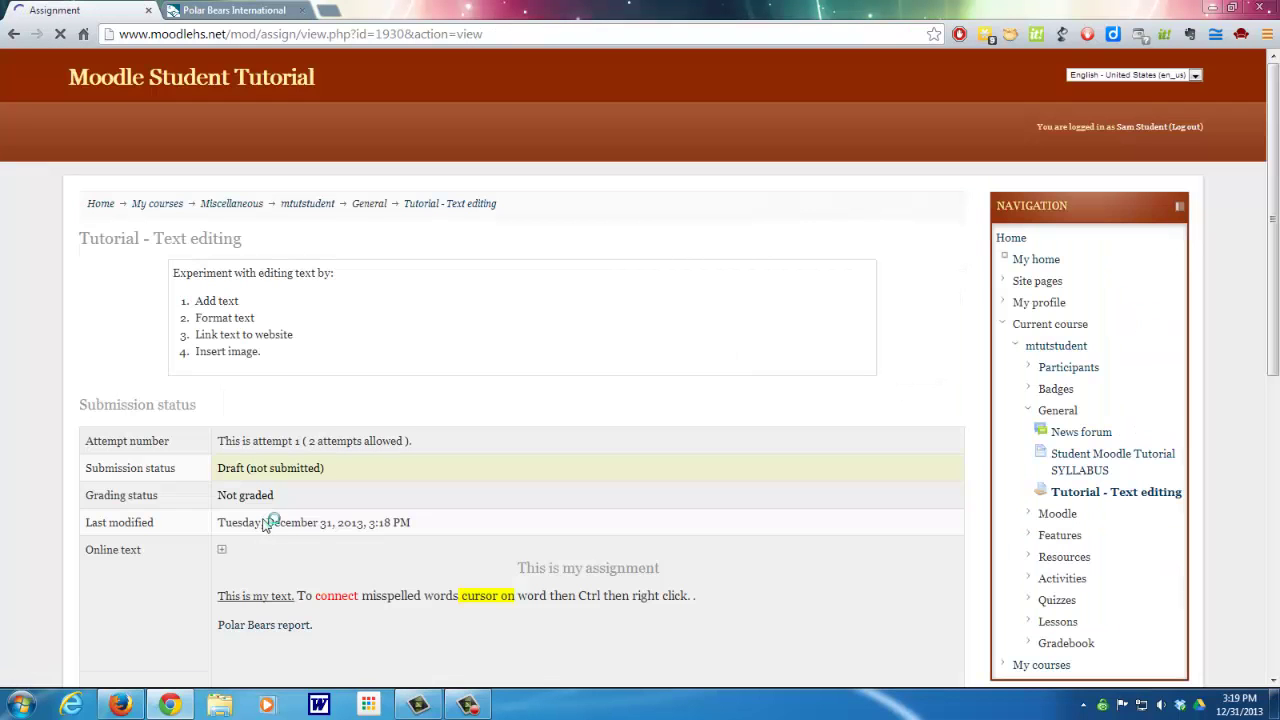
Review the saved draft, submit the assignment for grading and confirm the submission.
scroll(426, 503, "down", 3)
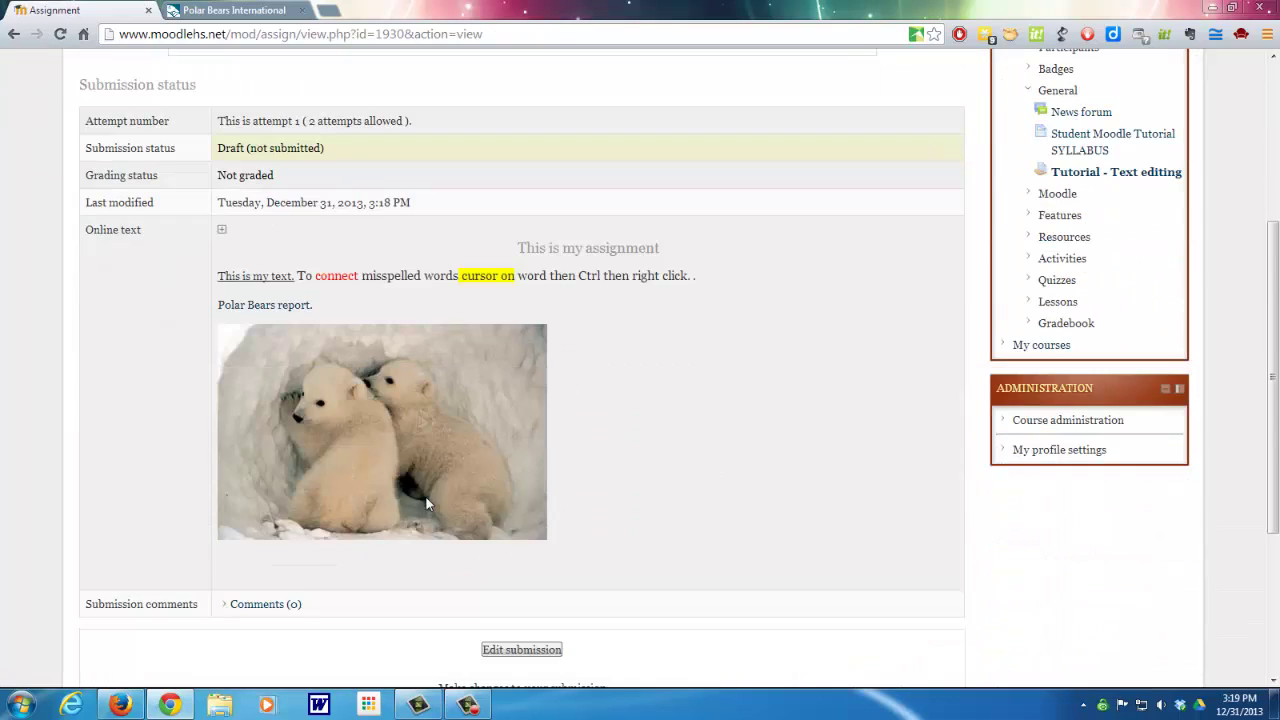
scroll(426, 503, "down", 2)
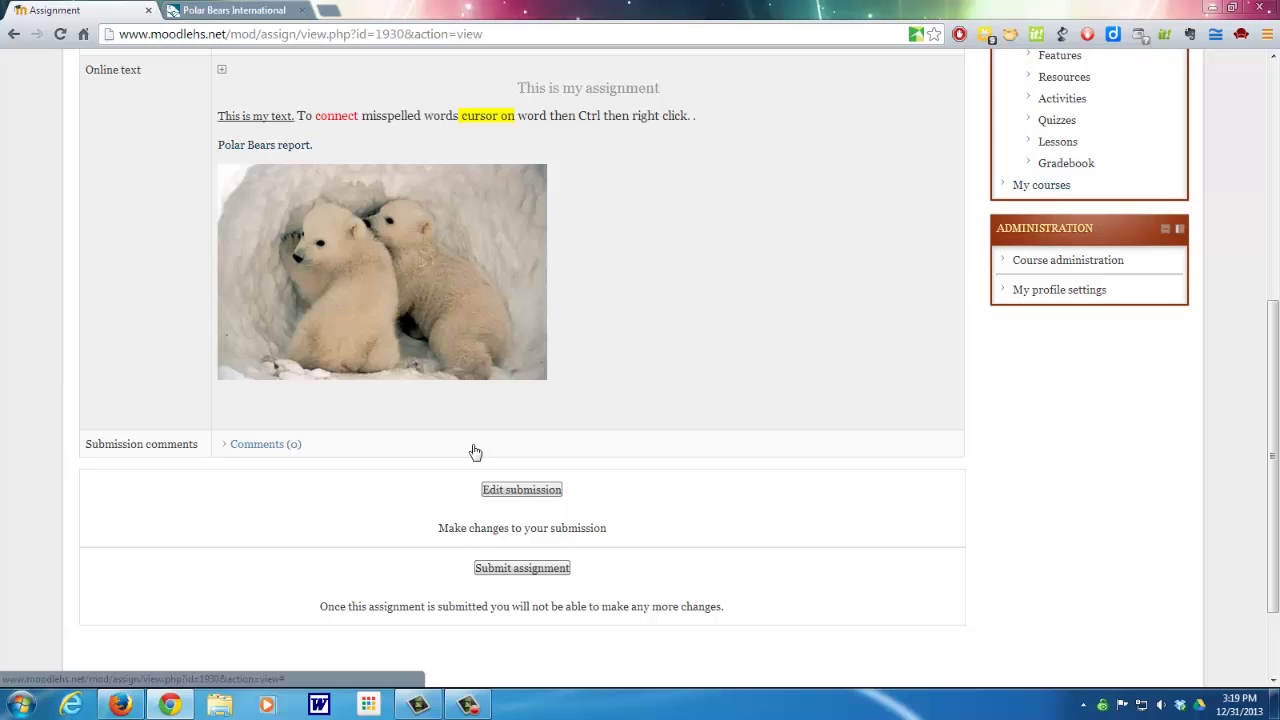
left_click(516, 576)
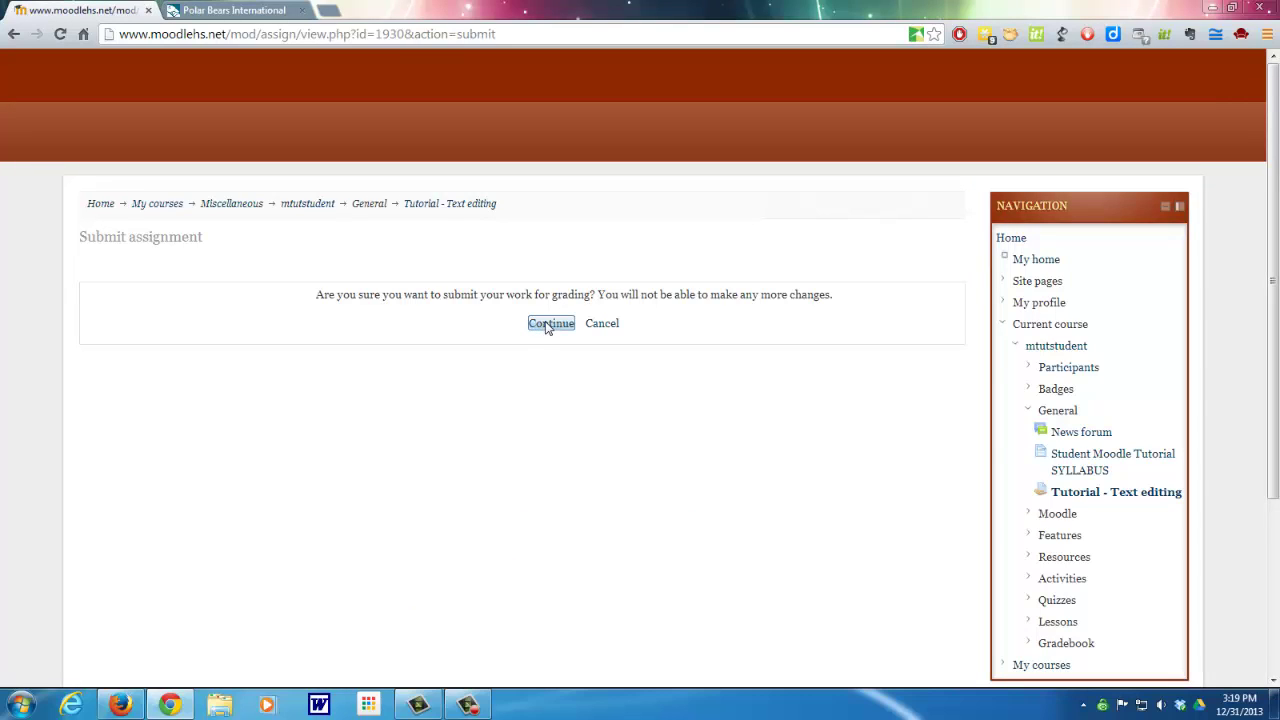
left_click(548, 329)
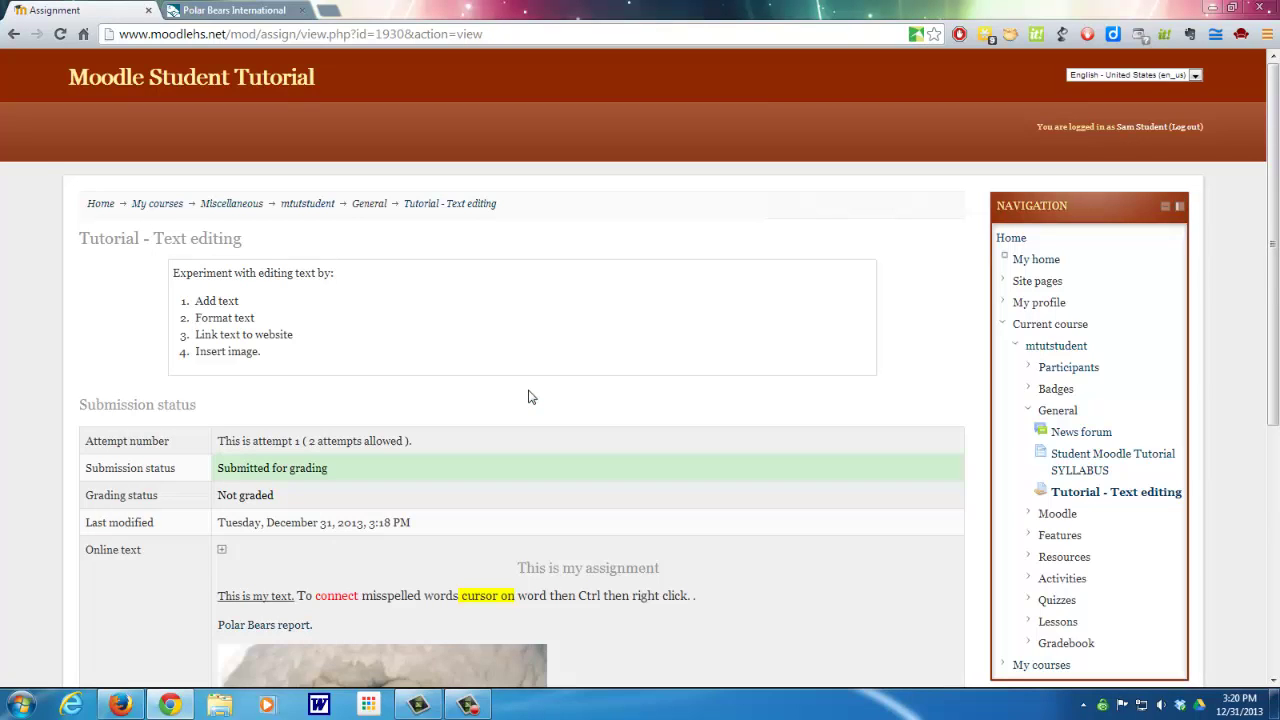
Review the submission status and submitted online text, then go back to the mtutstudent course page.
scroll(531, 396, "down", 3)
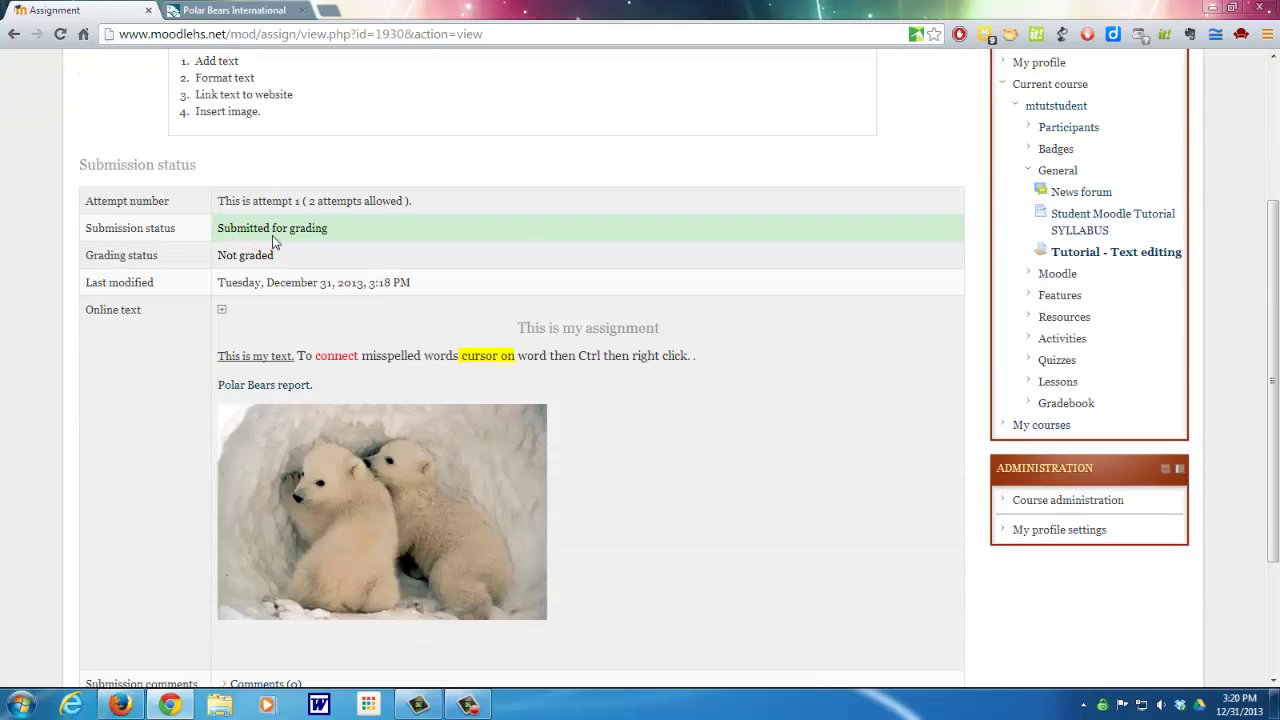
scroll(645, 472, "down", 3)
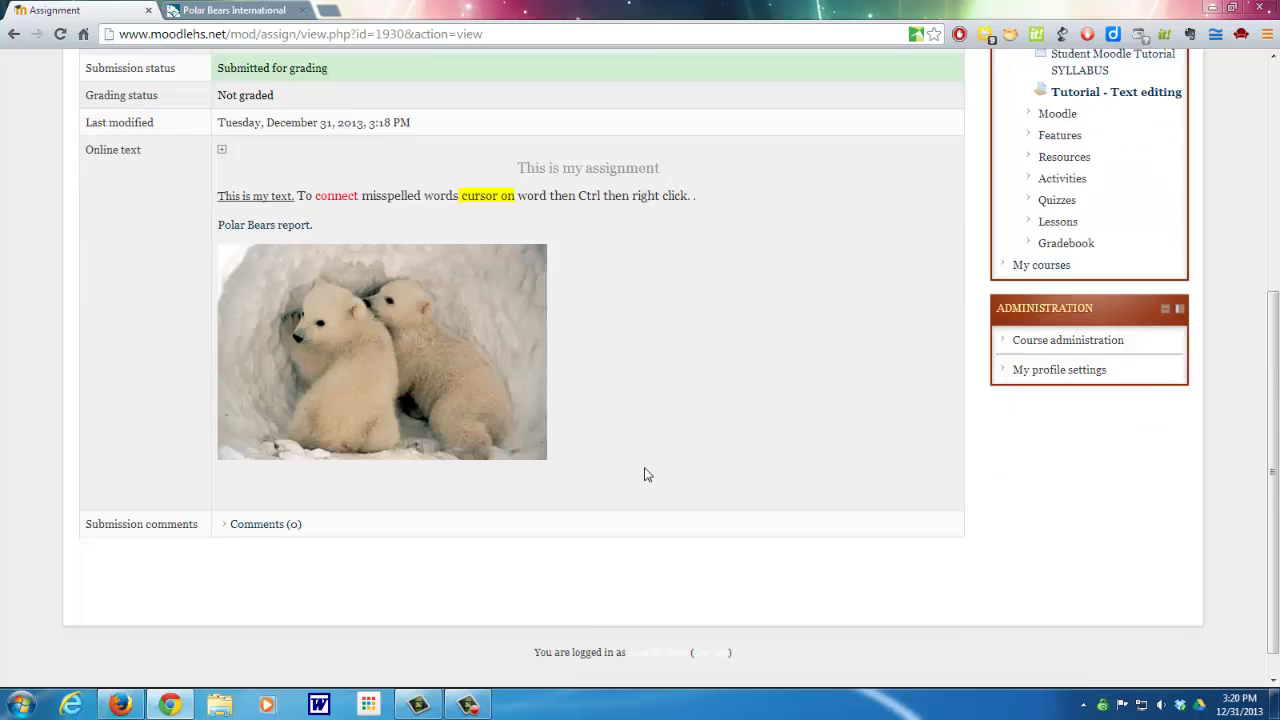
scroll(645, 474, "up", 6)
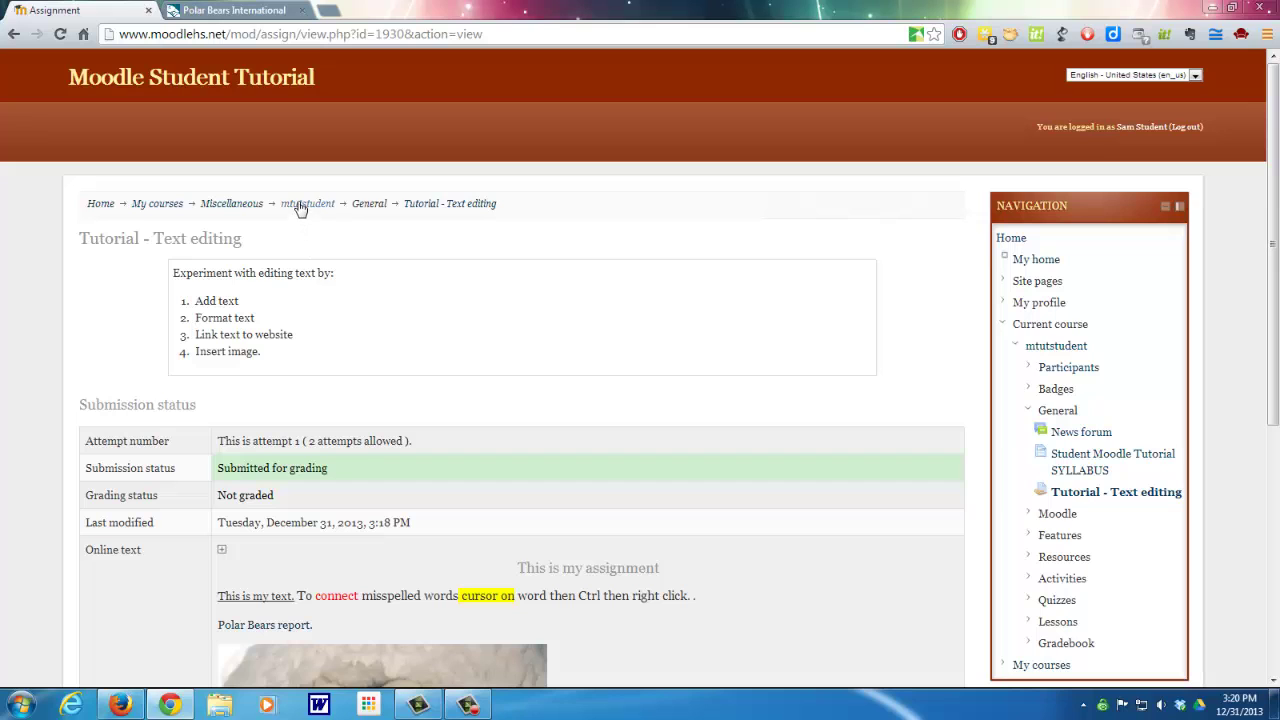
left_click(299, 206)
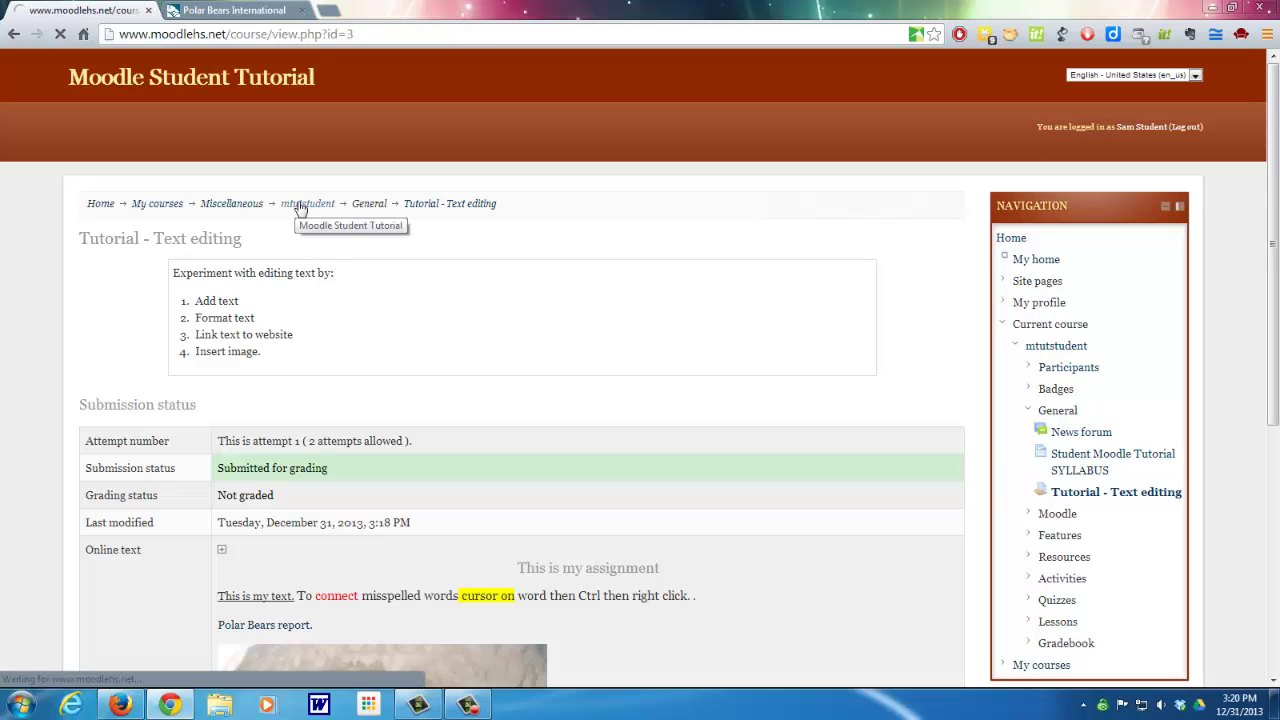